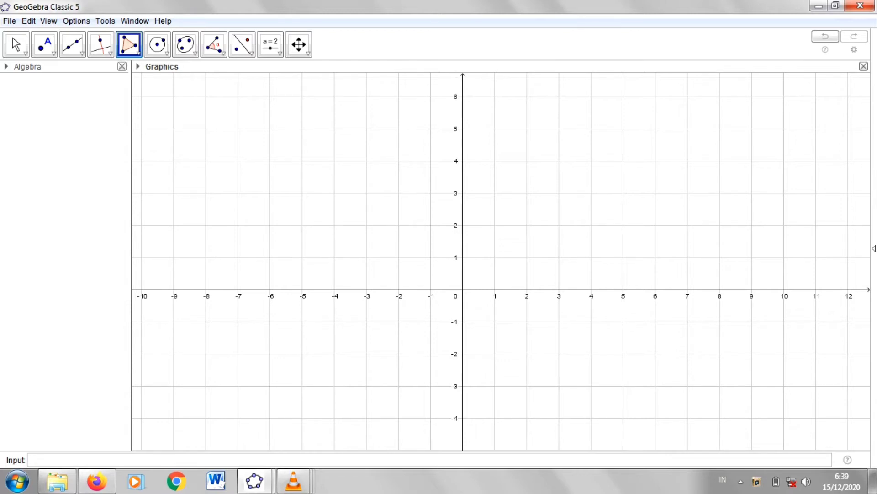
- Draw a triangle polygon with vertices at (2, 1), (5, 2) and (3, 5)
click(129, 45)
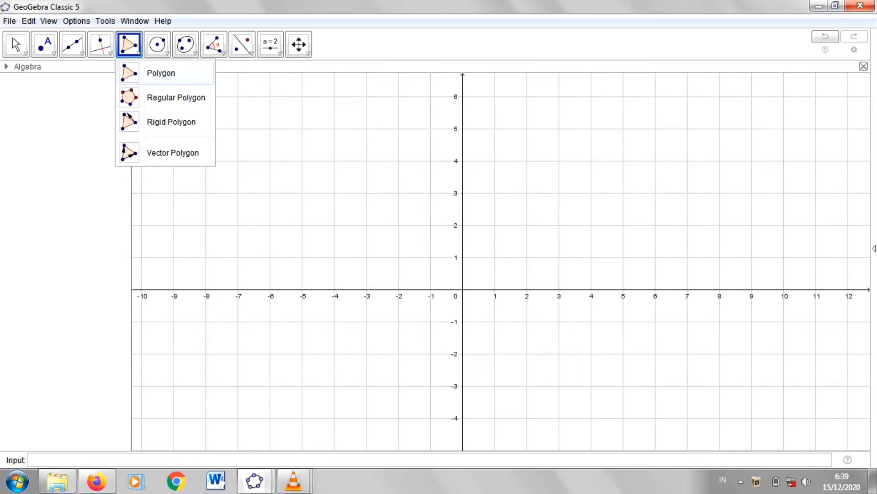
click(161, 73)
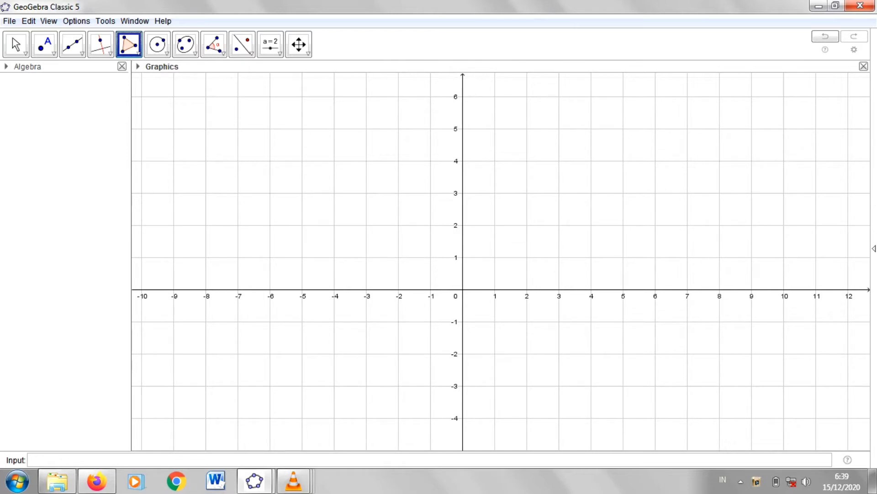
click(527, 256)
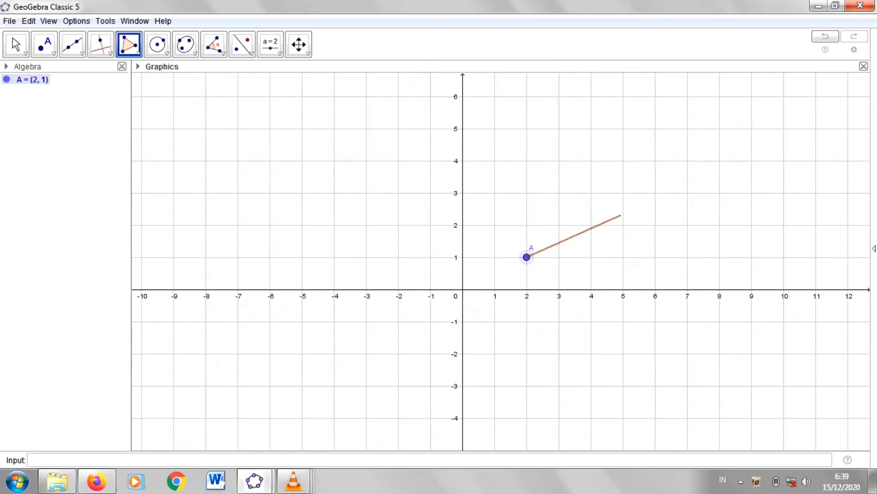
click(623, 225)
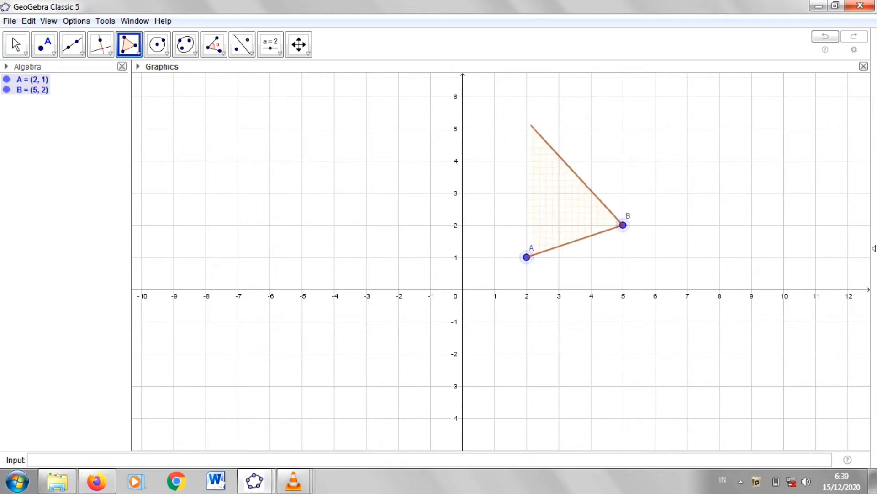
click(559, 129)
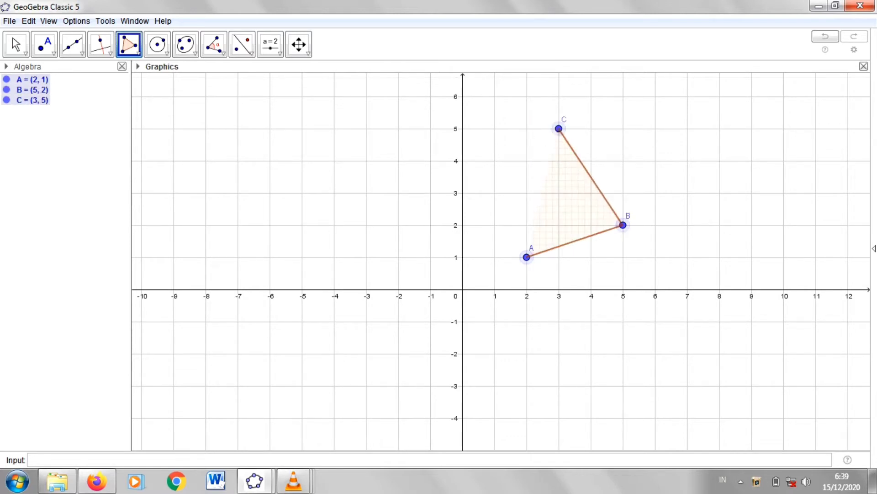
click(526, 256)
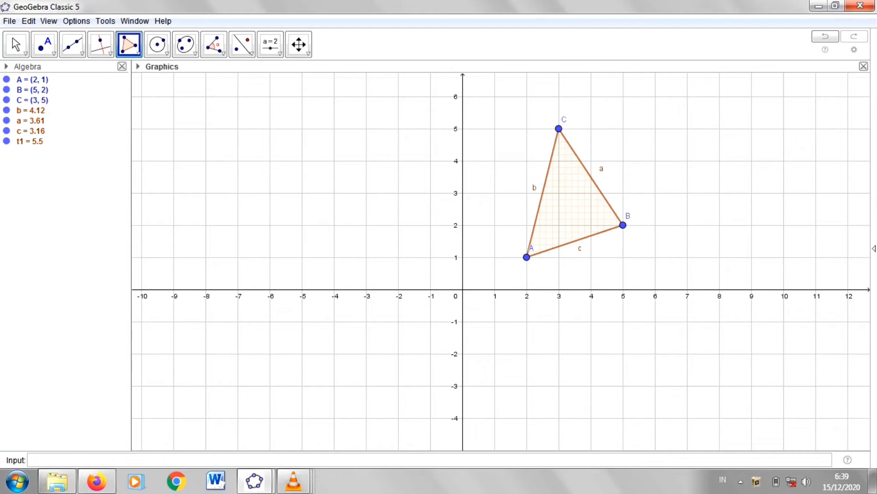
- Hide the labels of the triangle's three sides a, c and b
right_click(600, 168)
click(637, 215)
right_click(580, 249)
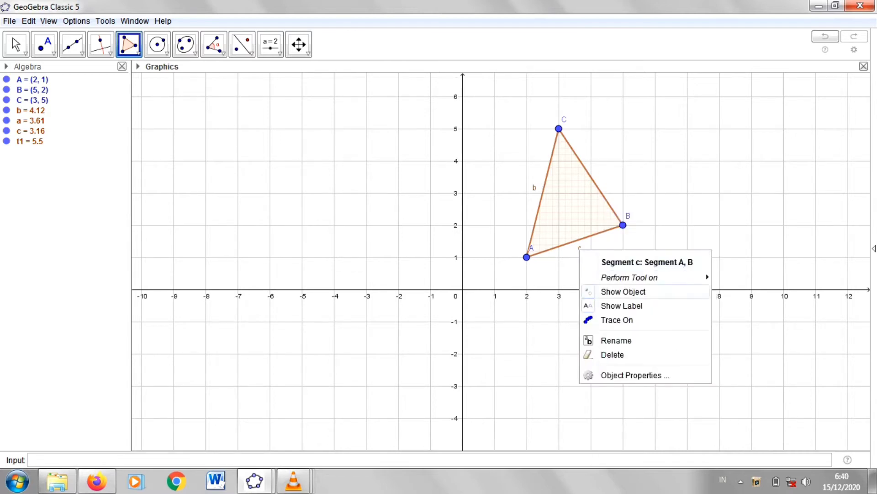
click(621, 305)
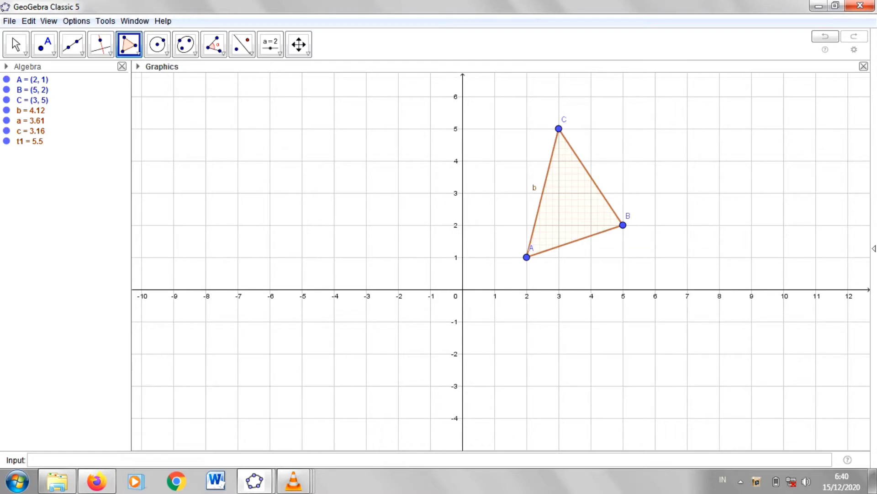
right_click(534, 188)
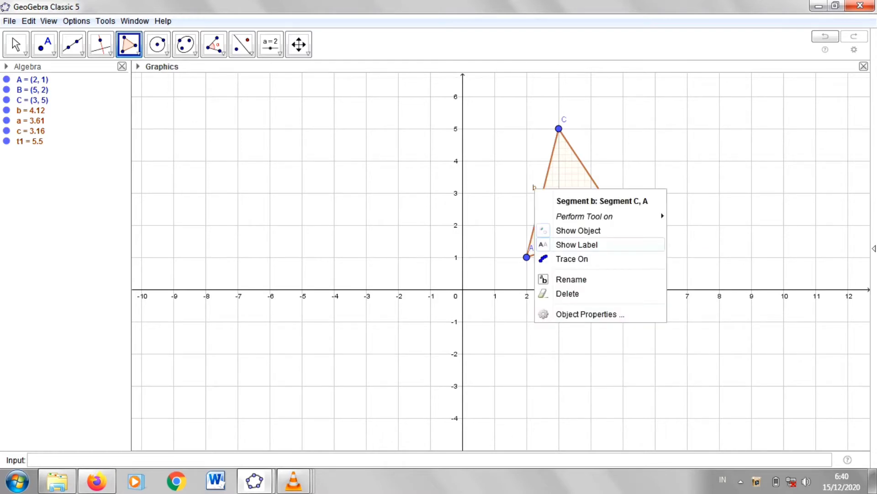
click(577, 245)
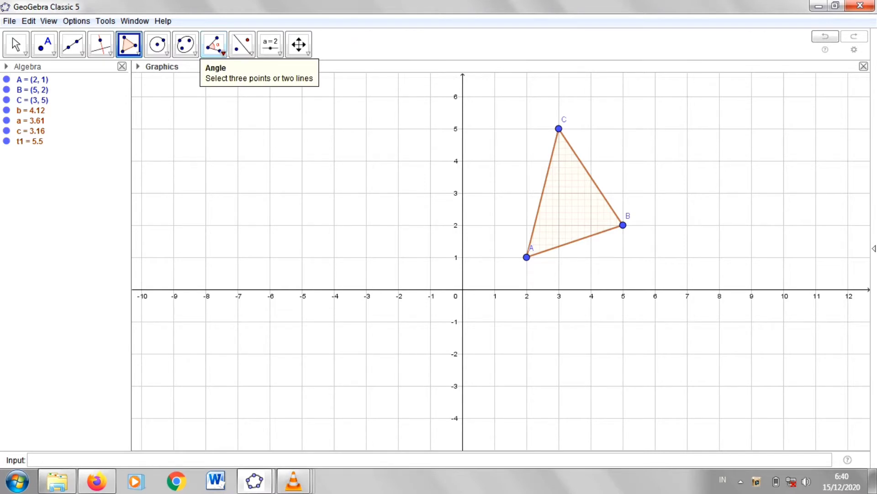
- Reflect triangle ABC about the x-axis with Reflect about Line
click(252, 53)
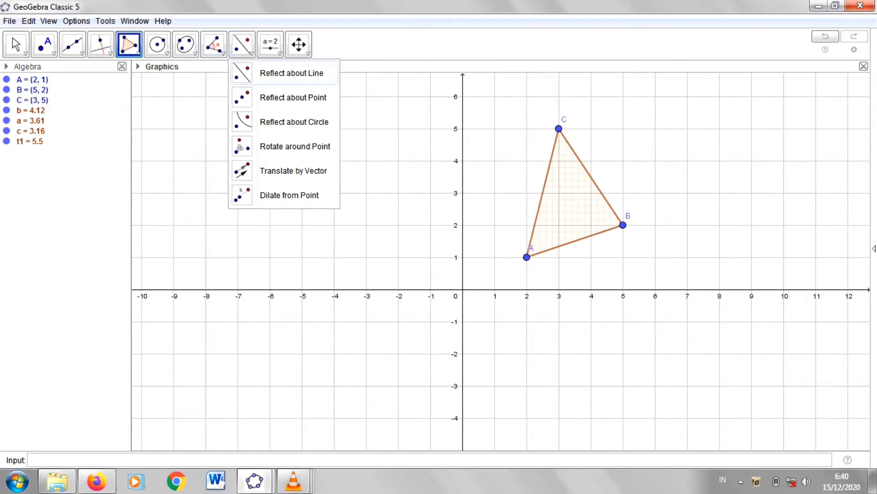
click(291, 73)
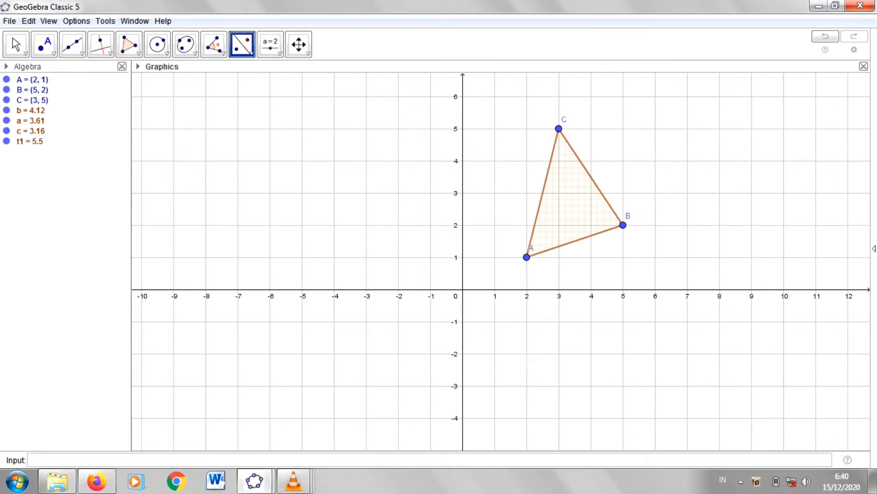
click(569, 204)
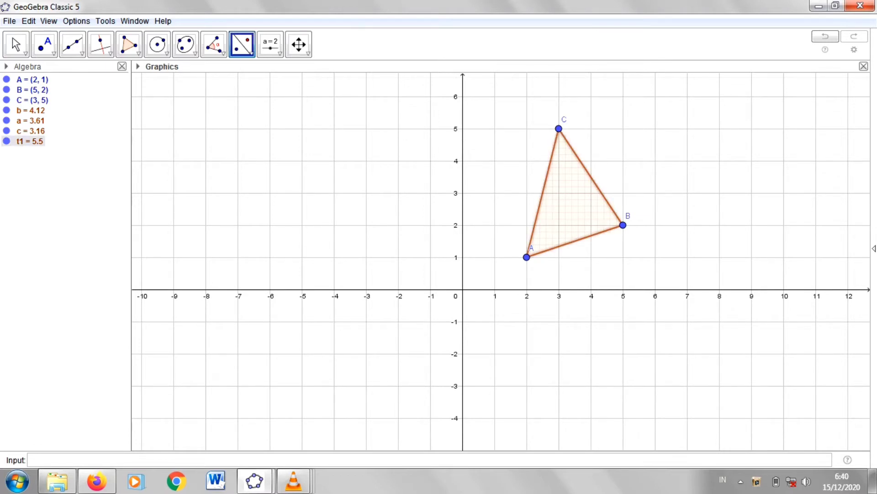
click(574, 292)
key(ctrl+z)
click(576, 289)
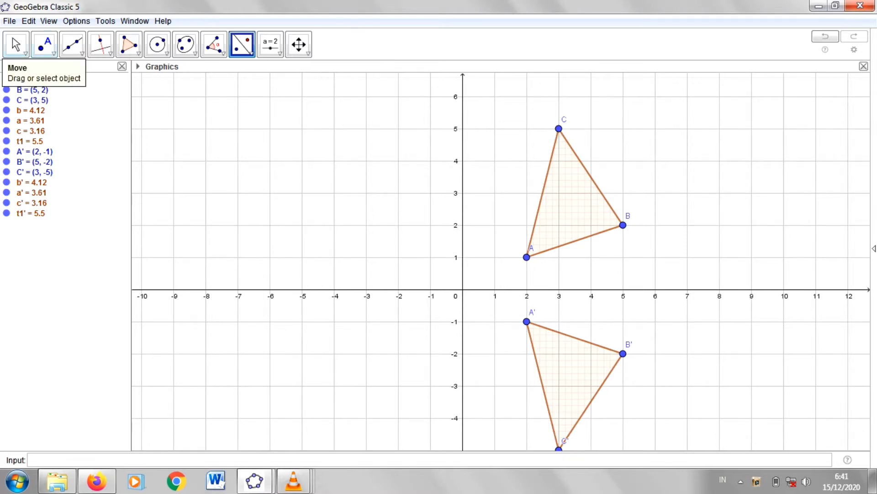
- Reflect the original triangle ABC about the y-axis with Reflect about Line
click(16, 45)
drag(348, 229, 347, 206)
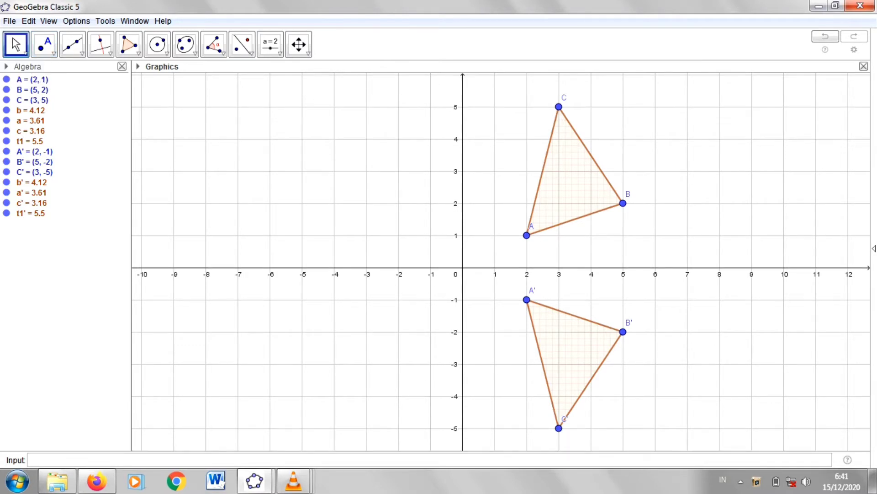
drag(348, 206, 347, 215)
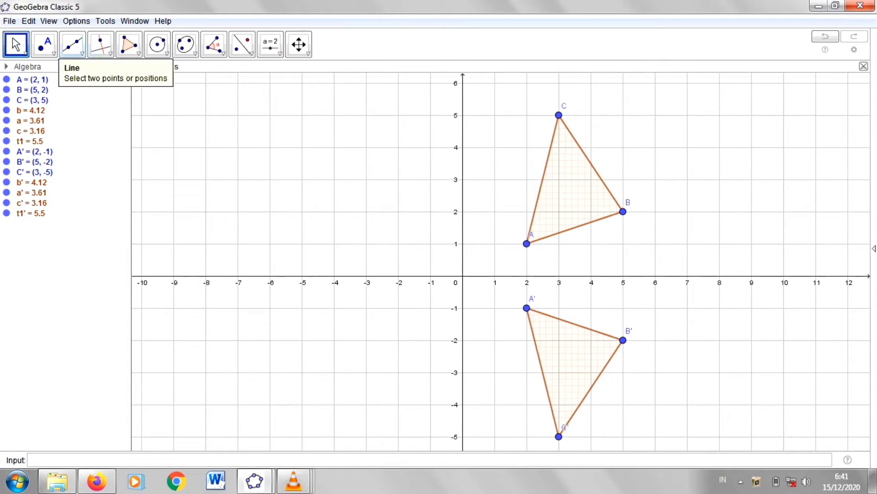
click(241, 44)
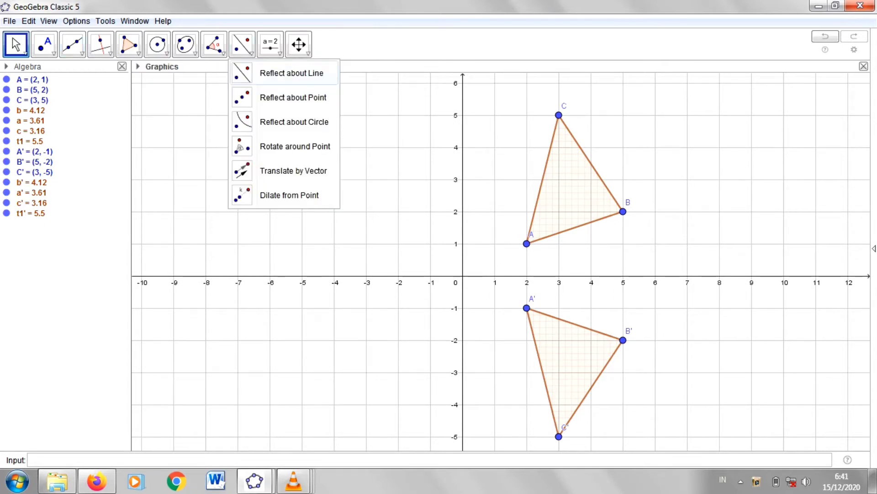
click(272, 72)
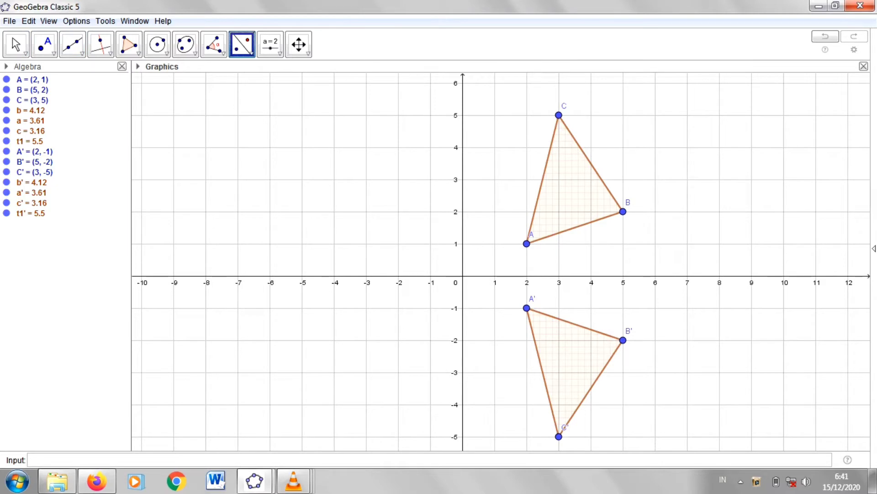
click(567, 192)
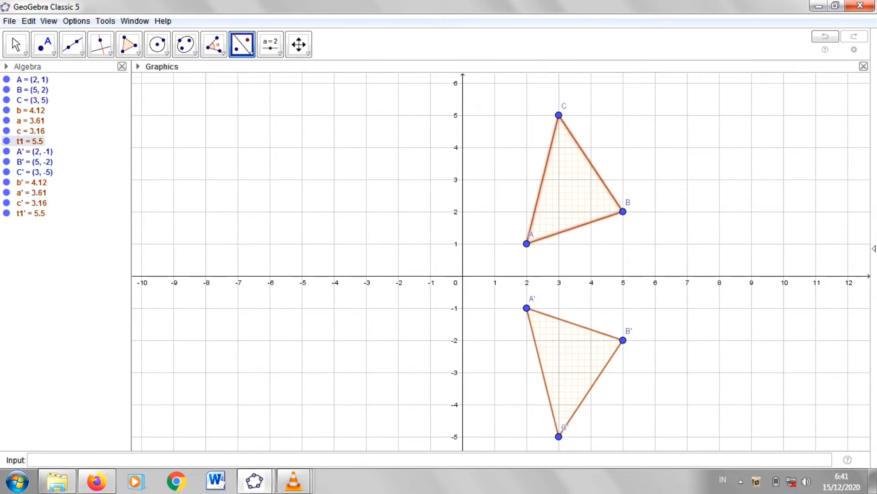
click(463, 192)
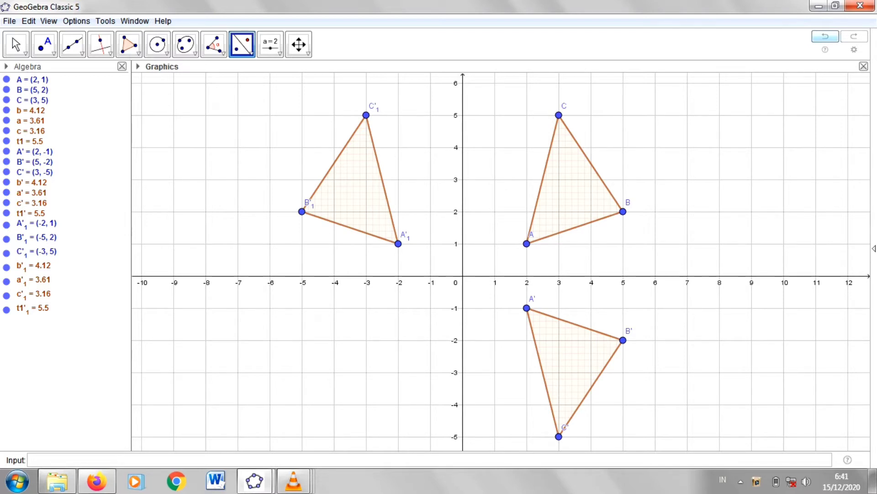
- Undo the triangle's reflections about the y-axis and the x-axis
key(ctrl+z)
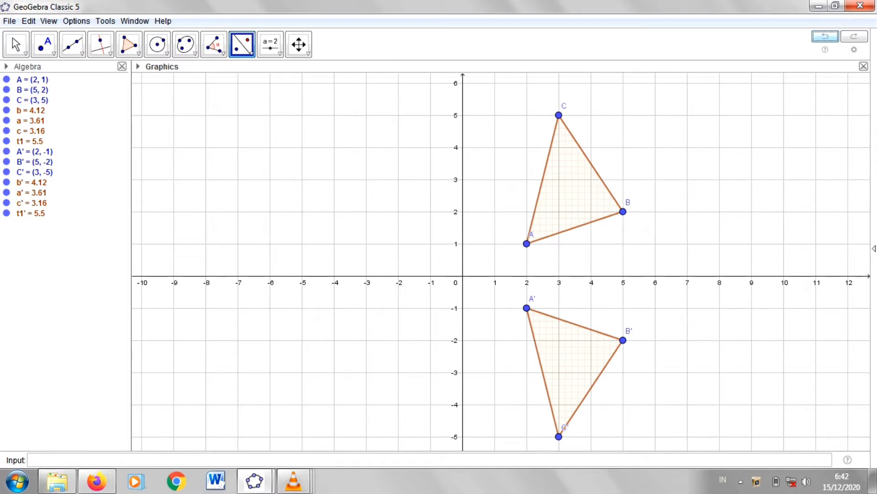
drag(501, 261, 501, 253)
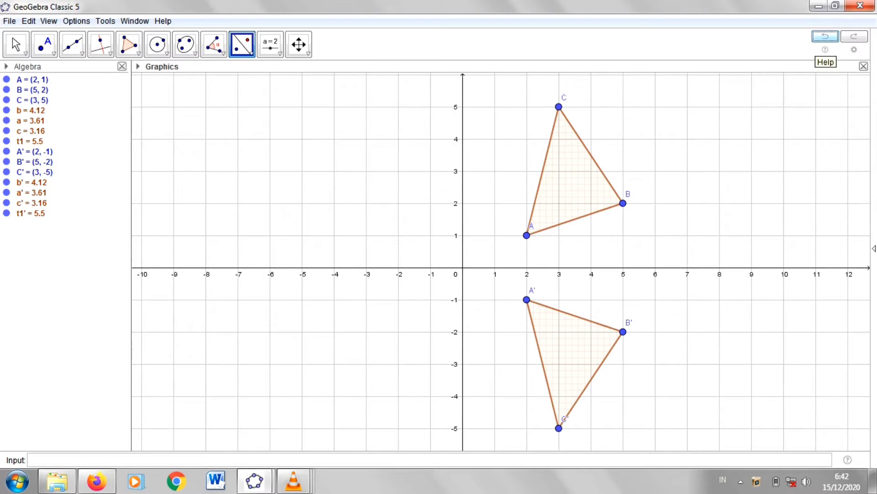
click(825, 36)
- Draw a slanted line through points at about (-4.98, 5.34) and (-0.14, 0.98)
click(72, 44)
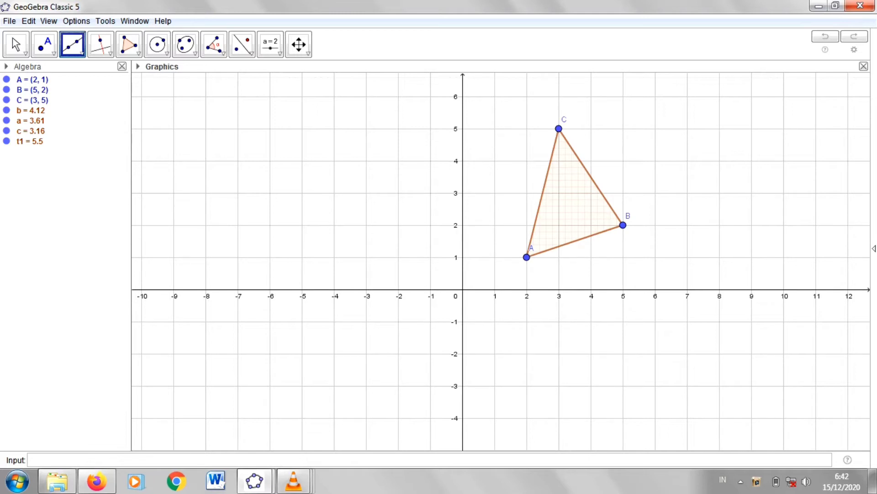
click(303, 117)
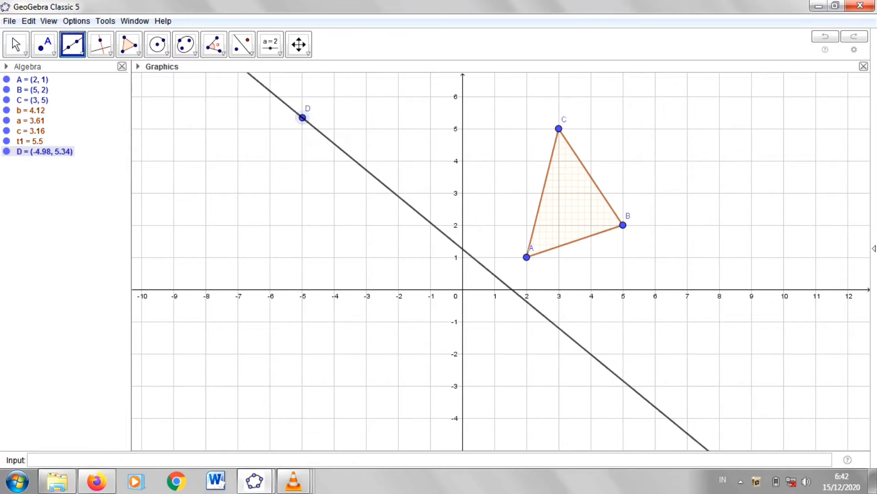
click(458, 258)
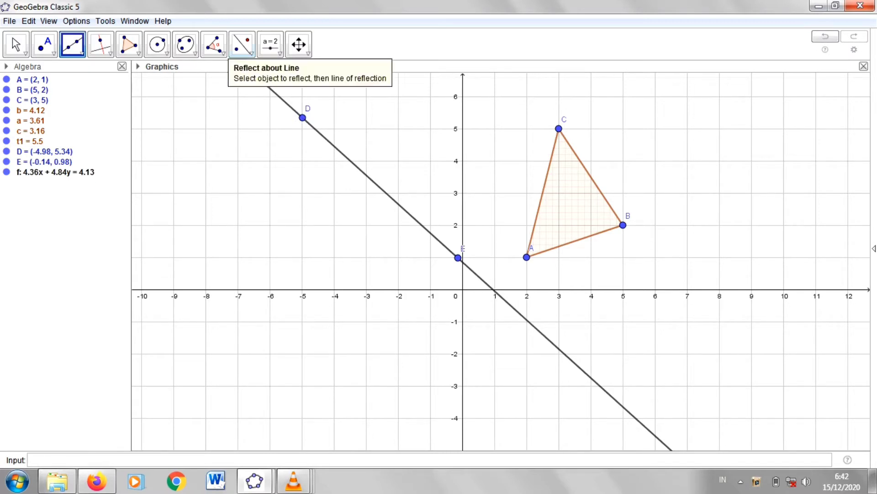
- Reflect triangle ABC about the slanted line through D and E
click(251, 53)
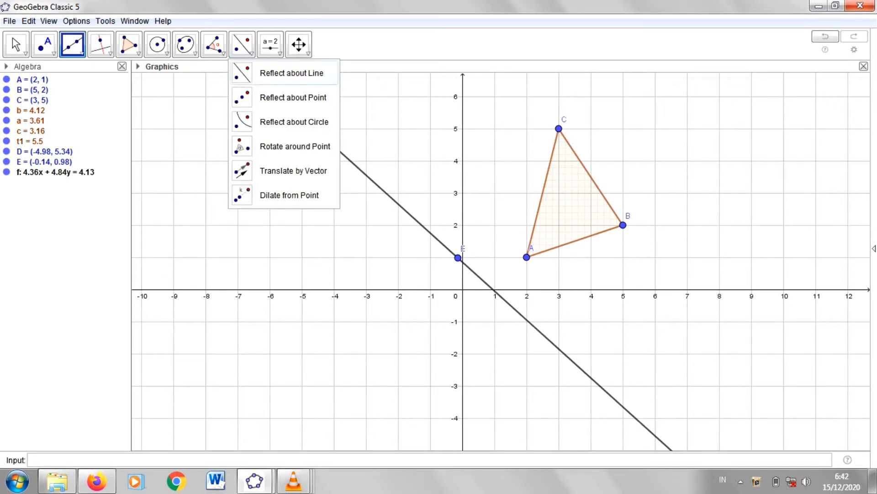
click(291, 73)
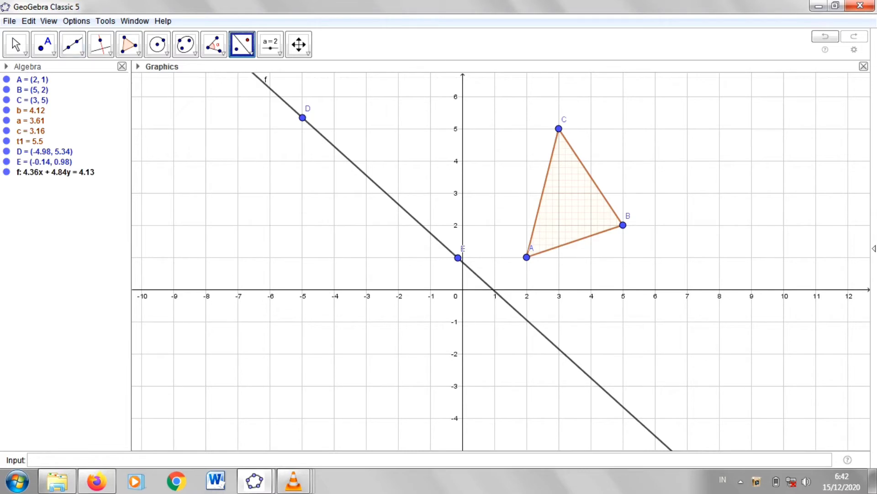
click(569, 198)
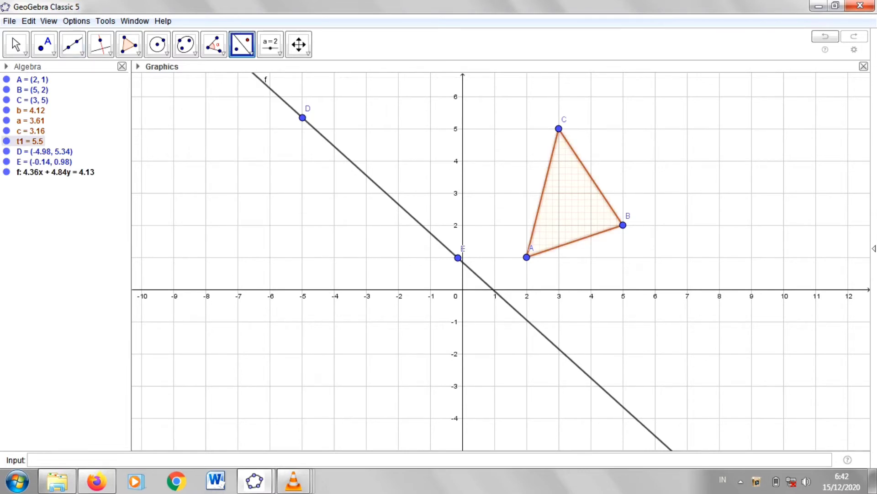
click(388, 195)
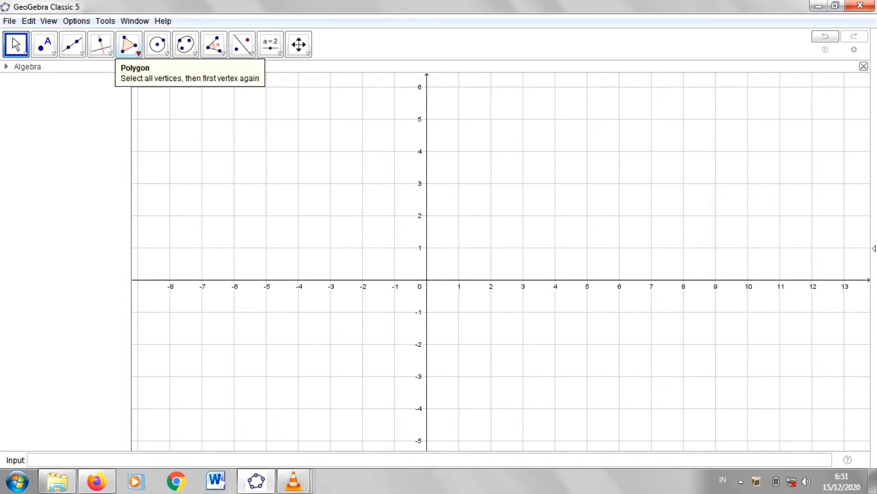
- Draw a rectangle polygon with vertices at (2, 1), (5, 1), (5, 3) and (2, 3)
click(139, 53)
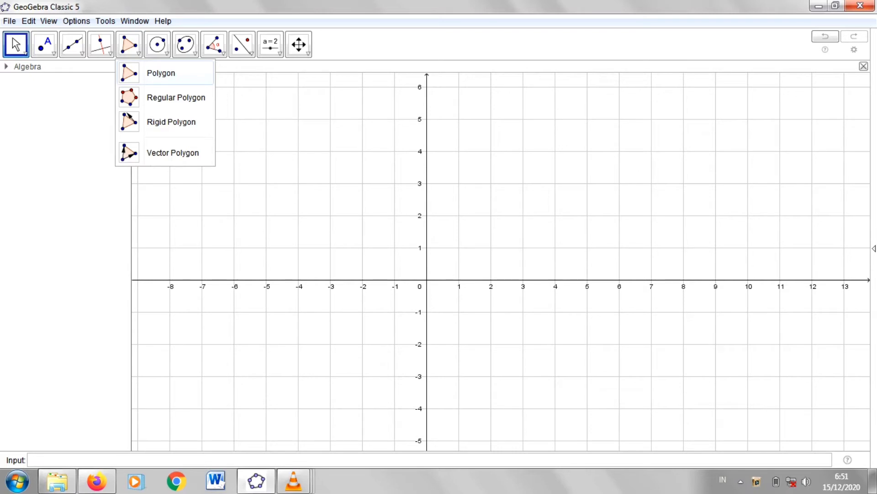
click(137, 74)
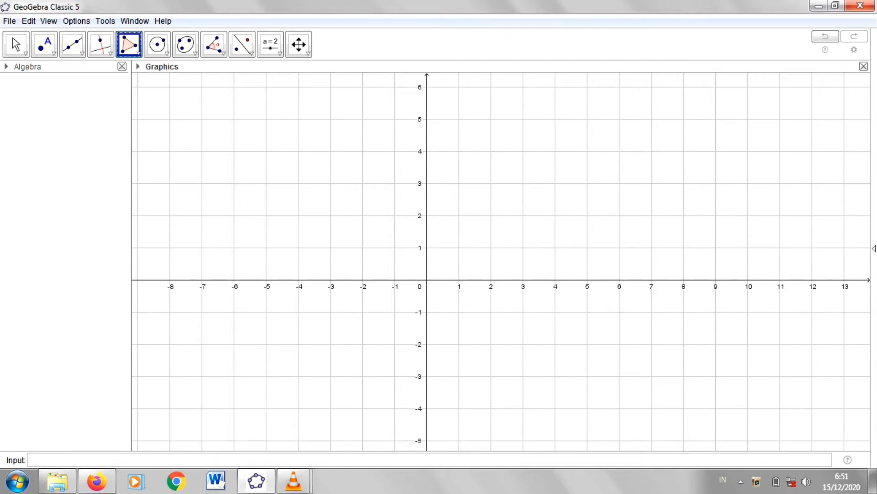
click(491, 247)
click(587, 248)
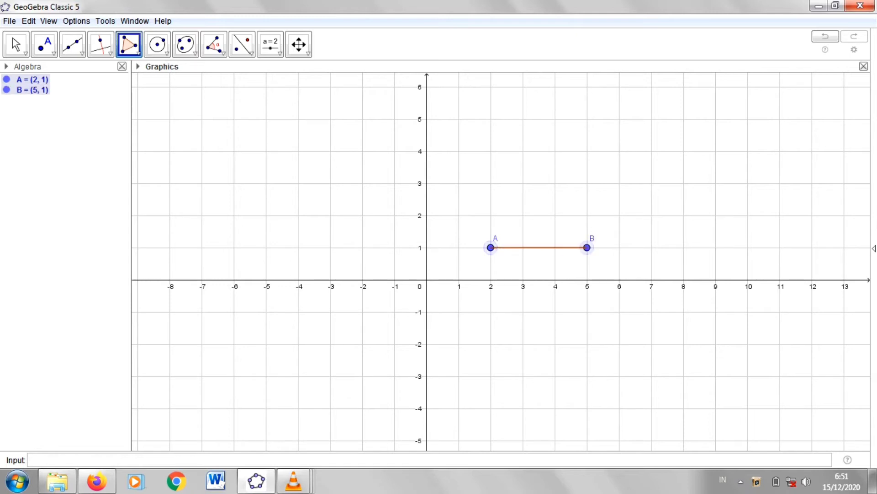
click(587, 184)
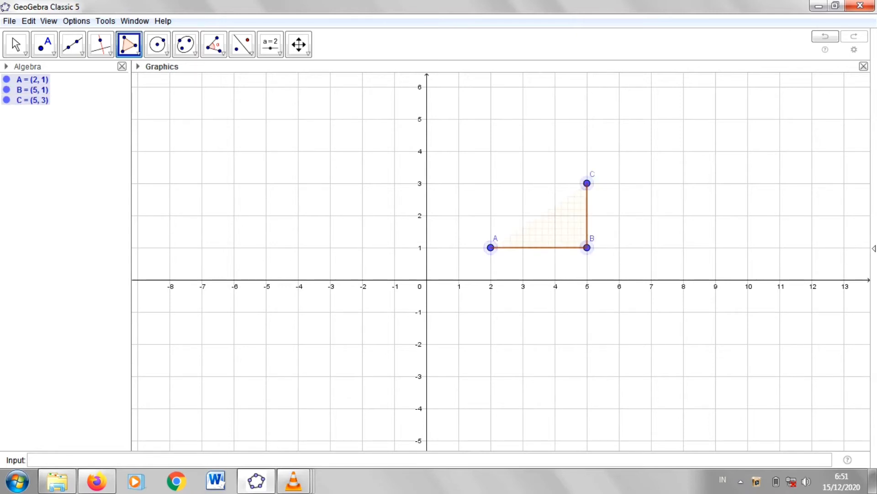
click(491, 183)
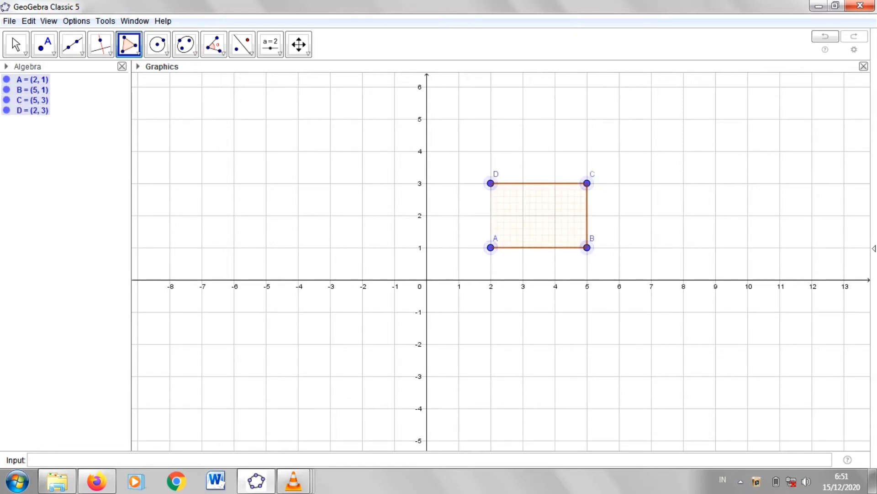
click(490, 247)
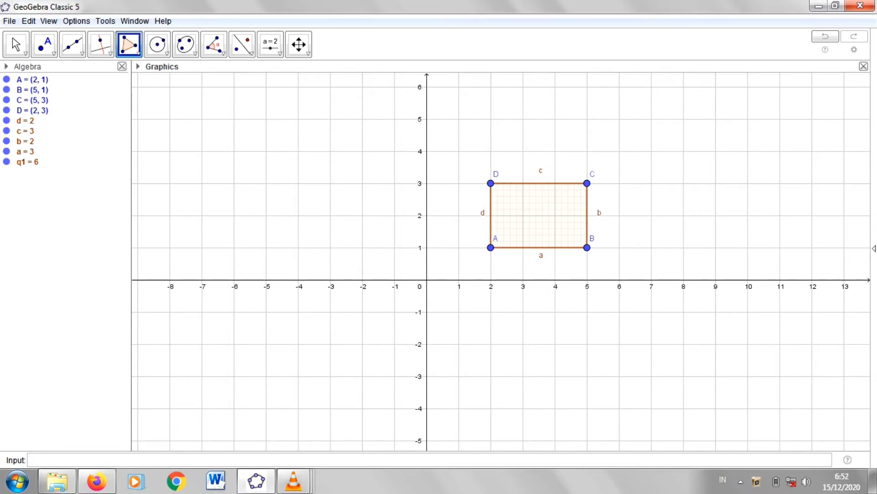
- Hide the labels of the rectangle's four sides a, b, c and d
right_click(598, 213)
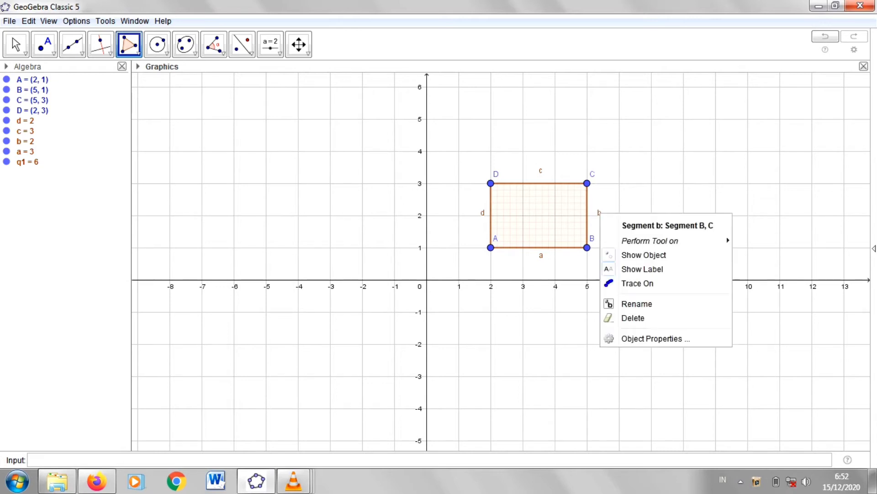
click(635, 268)
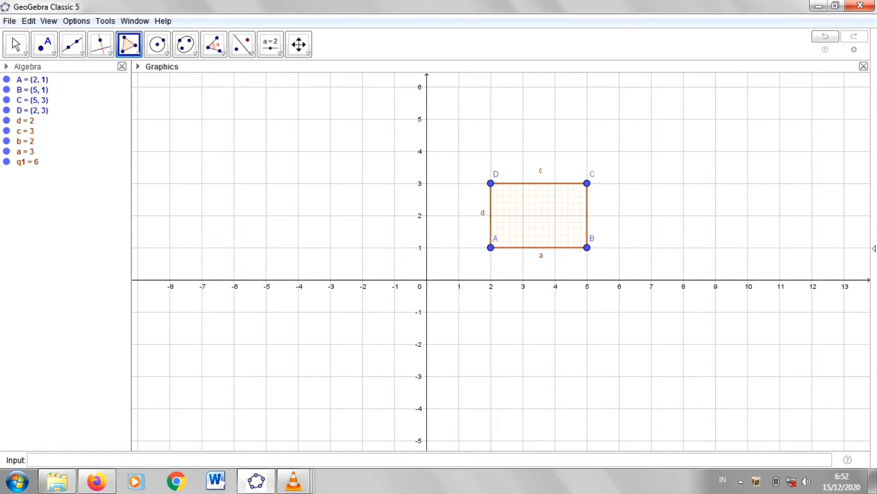
right_click(542, 255)
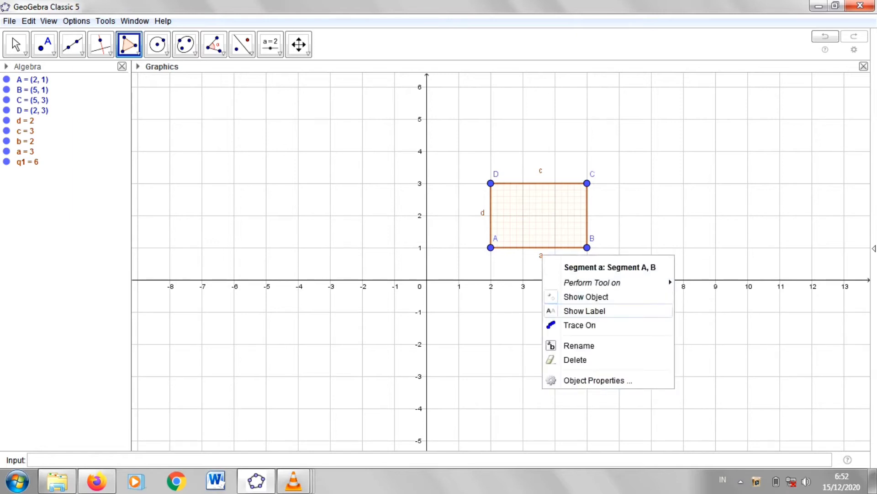
click(585, 310)
right_click(482, 213)
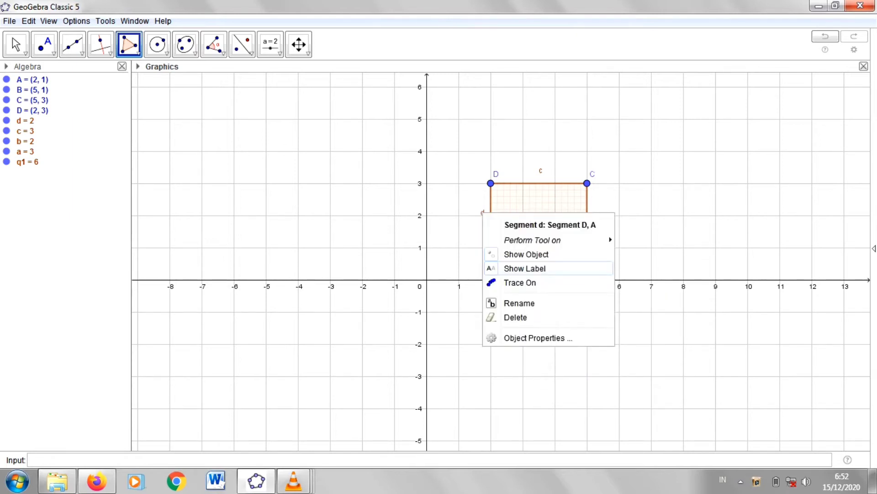
click(526, 269)
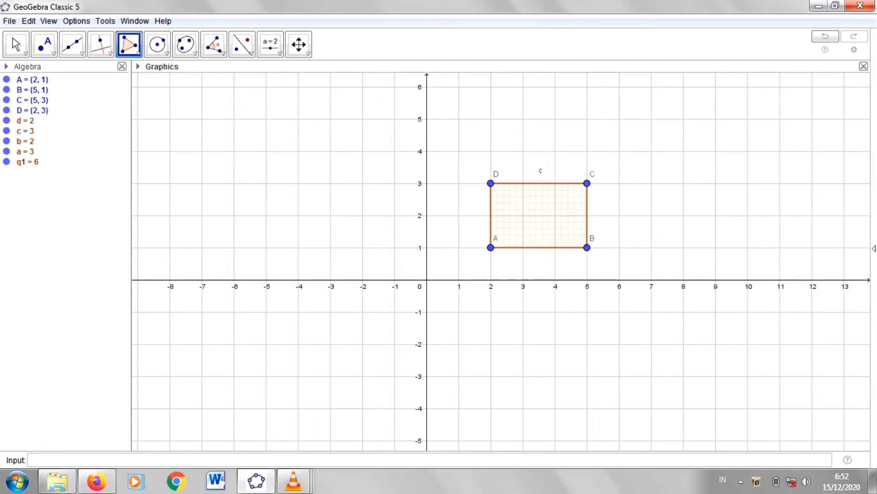
right_click(539, 171)
click(582, 226)
- Draw a vector from (-2, 1) to (0, 2) beside the rectangle
click(81, 53)
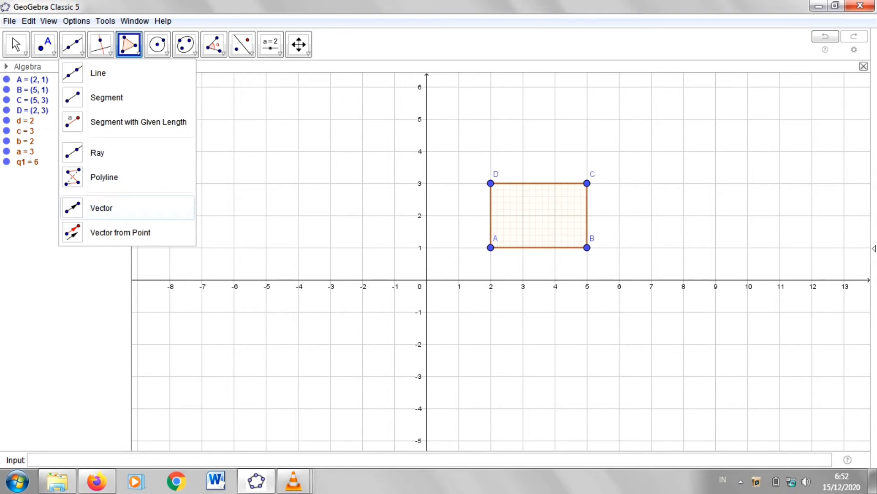
click(101, 208)
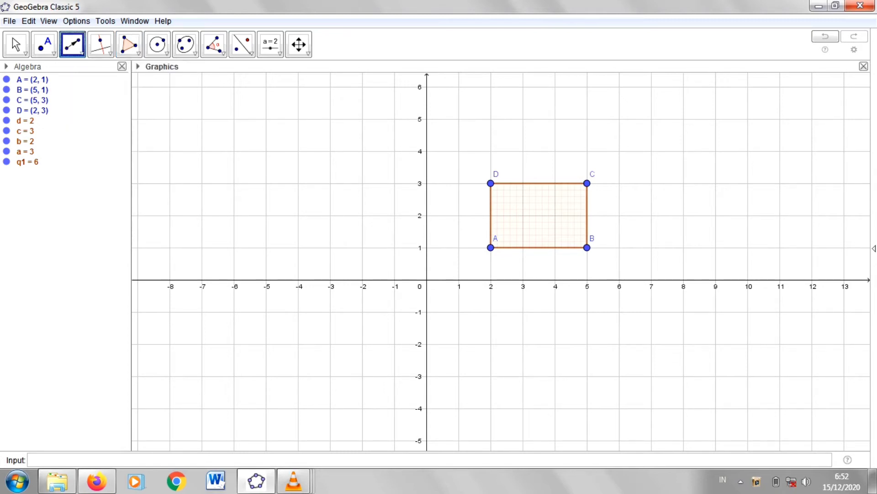
click(362, 248)
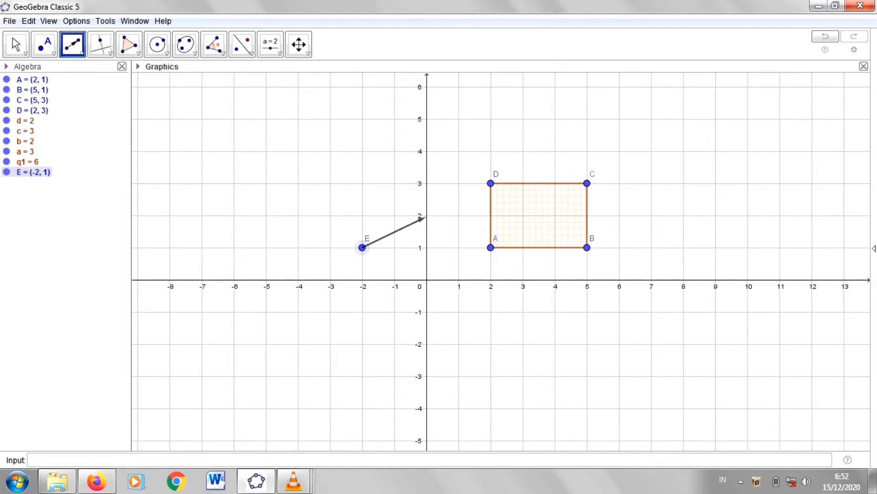
click(426, 215)
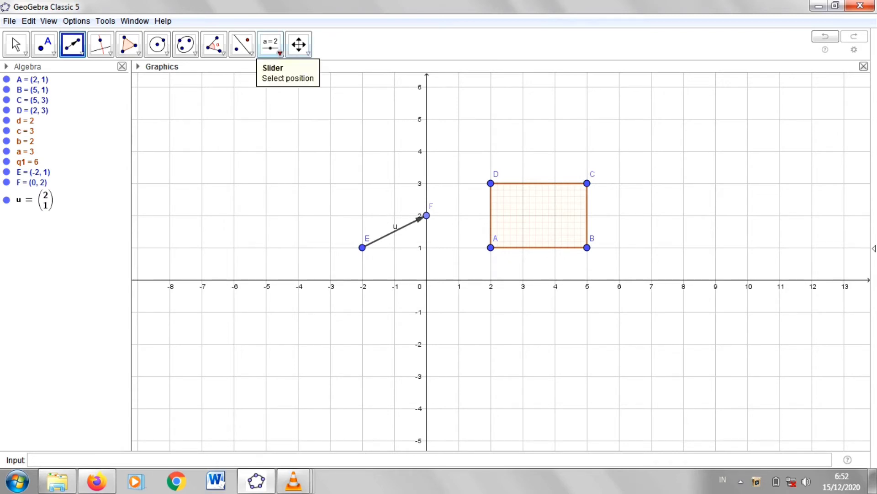
- Translate rectangle ABCD by the vector from E to F
click(280, 53)
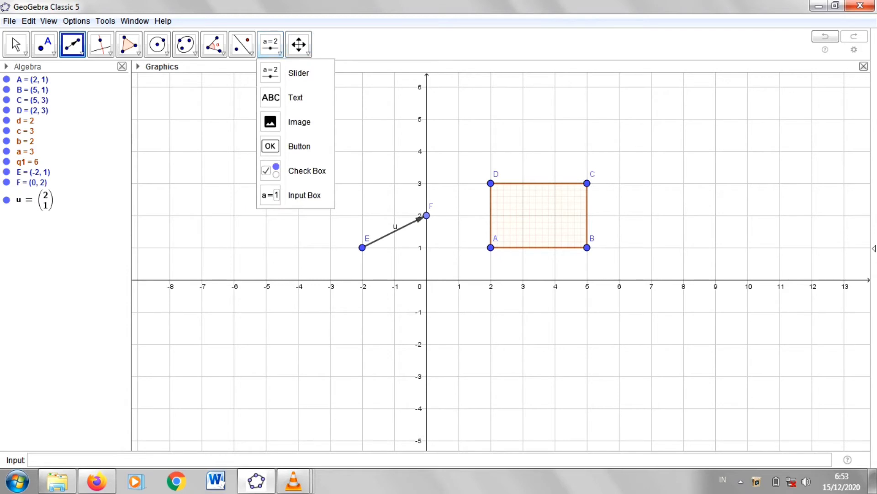
click(252, 53)
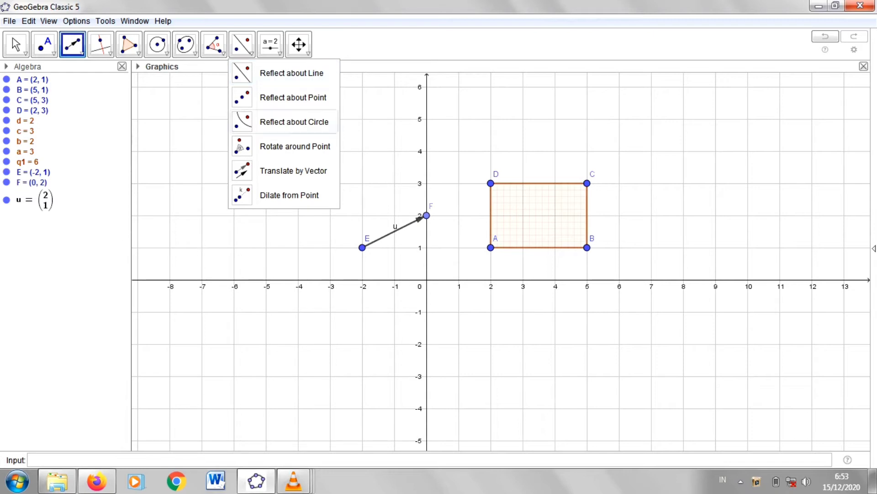
click(293, 170)
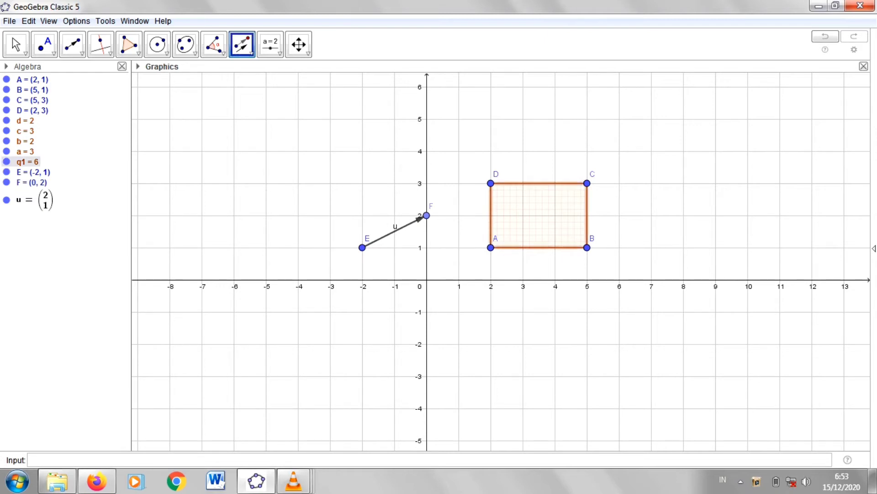
click(394, 232)
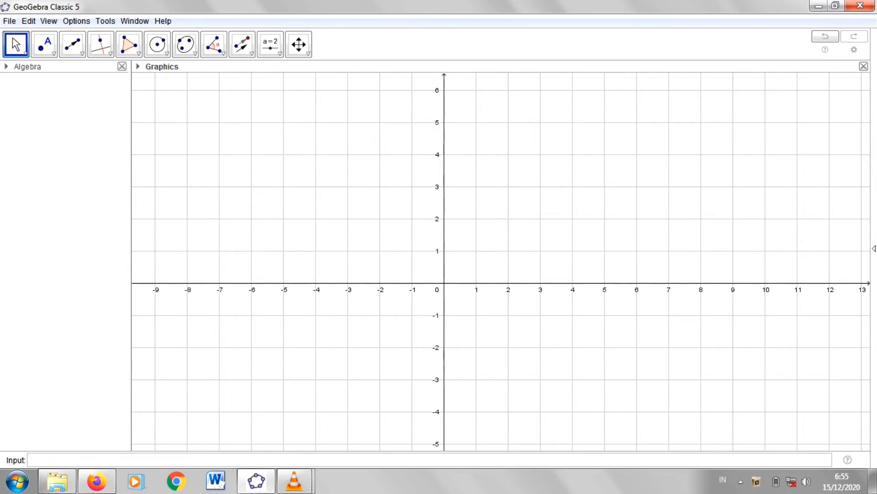
- Draw a parallelogram polygon with vertices at (2, 1), (5, 1), (6, 3) and (3, 3)
click(139, 53)
click(161, 73)
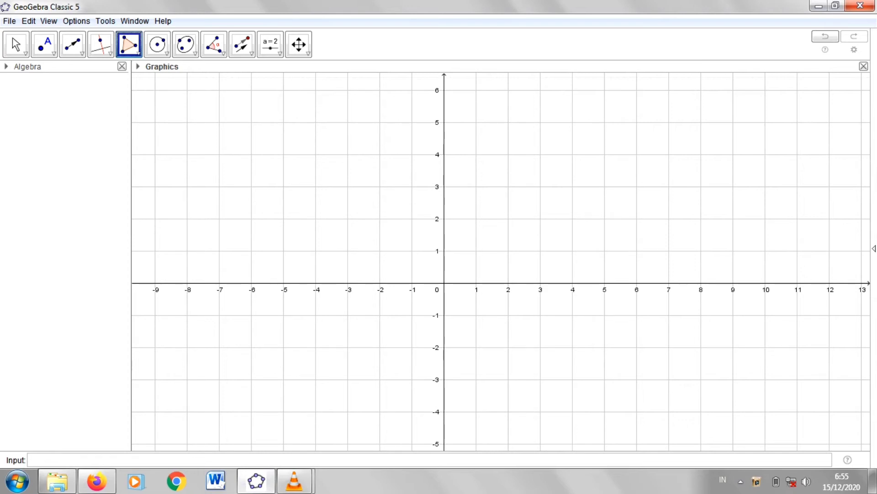
click(508, 251)
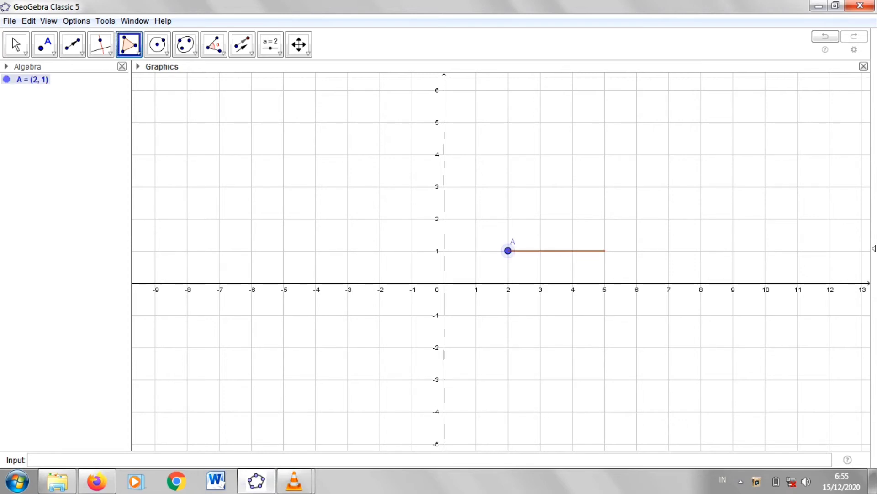
click(605, 250)
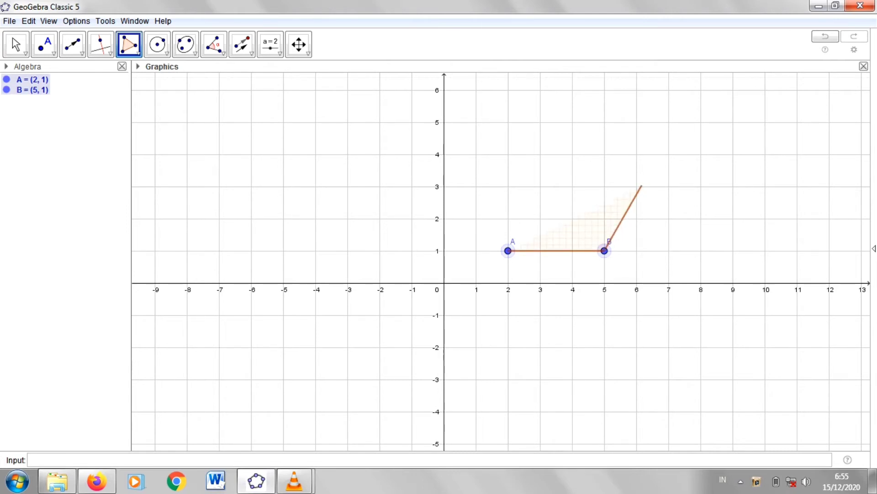
click(637, 186)
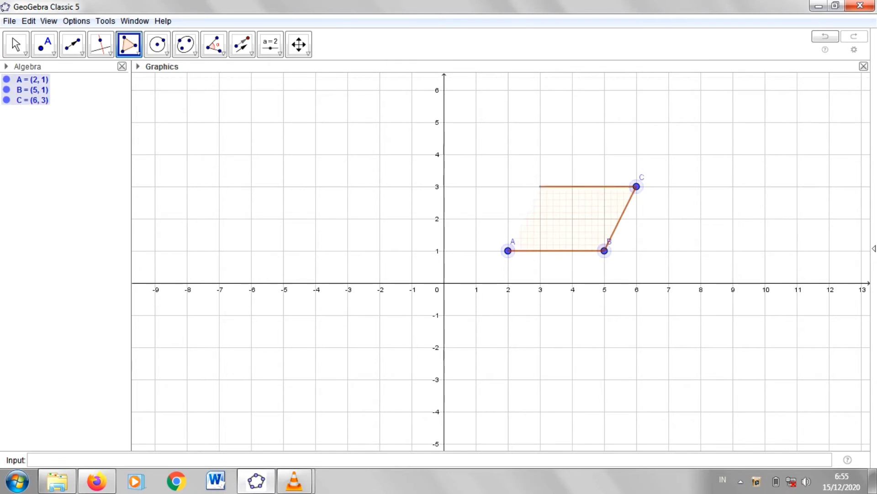
click(540, 186)
click(508, 250)
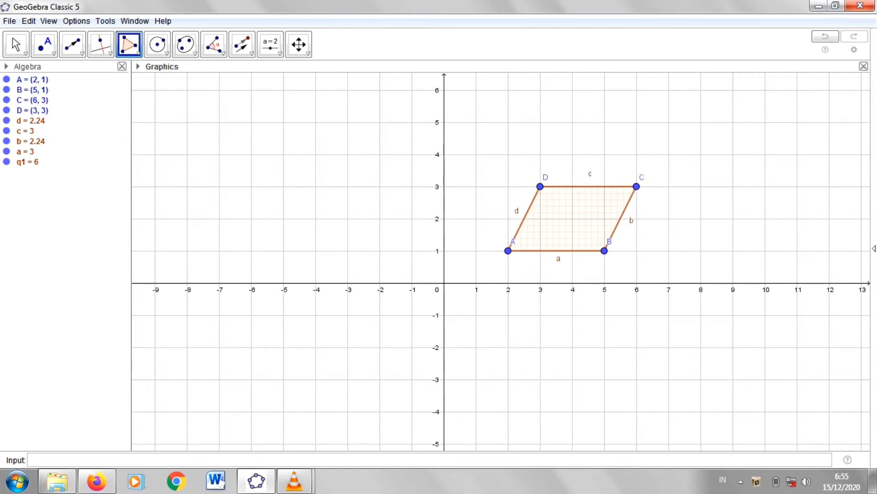
- Hide the labels of the parallelogram's four sides a, b, c and d
right_click(632, 223)
click(674, 278)
right_click(558, 257)
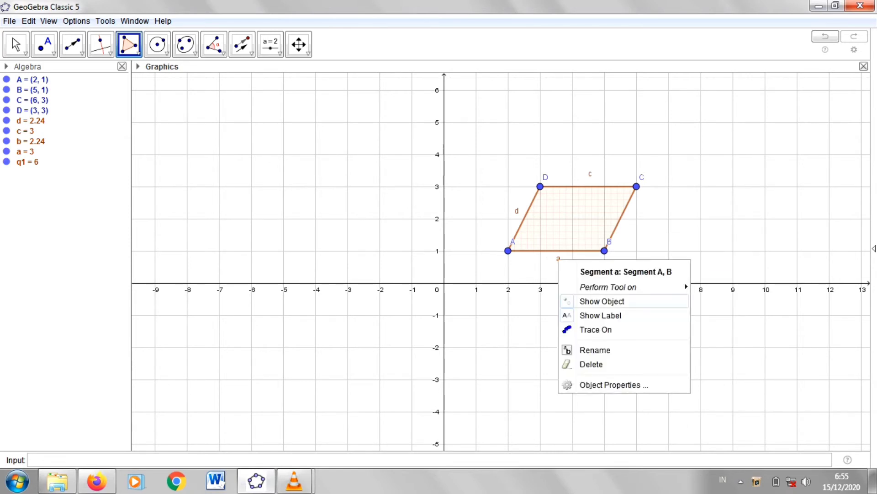
click(592, 315)
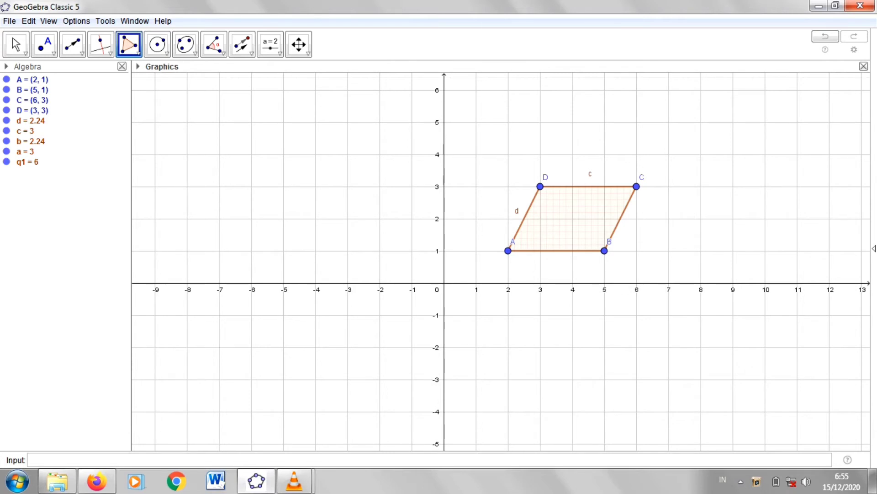
right_click(592, 175)
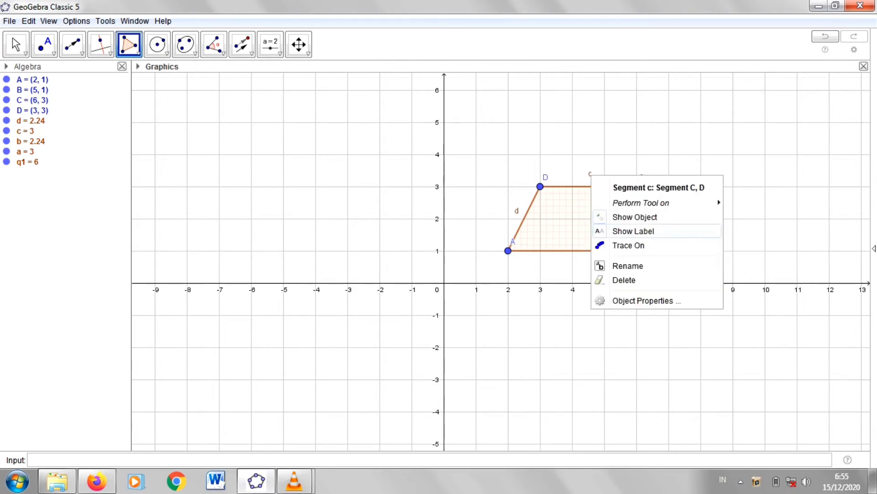
click(633, 231)
right_click(517, 211)
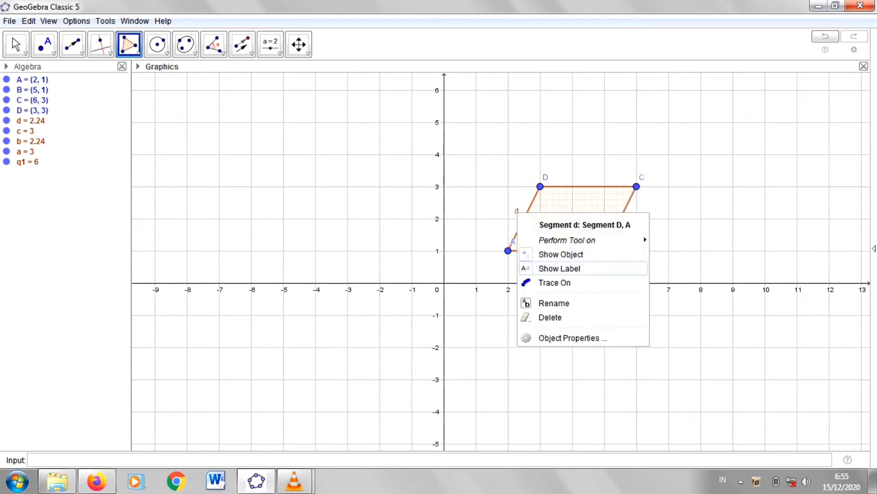
click(557, 267)
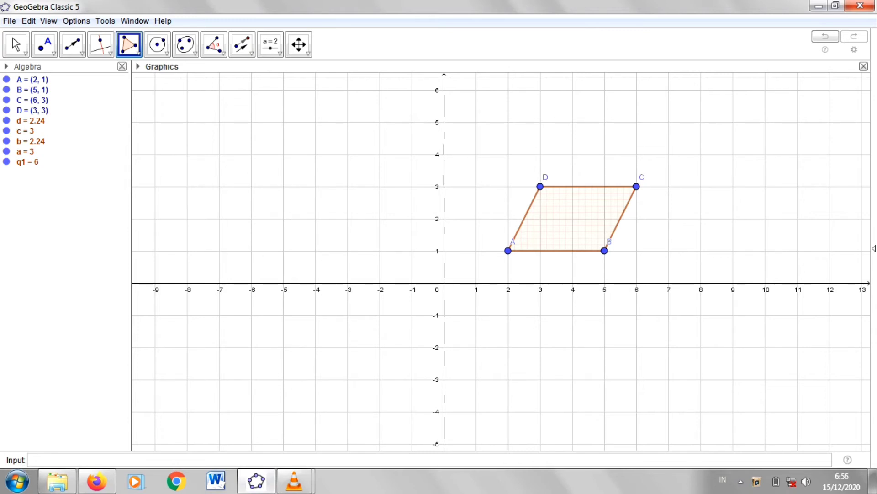
- Place a point at the origin (0, 0)
click(45, 45)
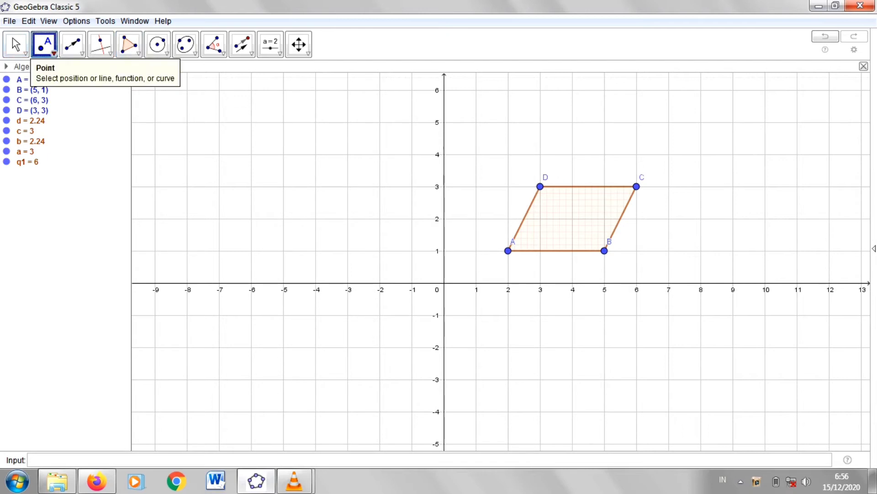
click(54, 53)
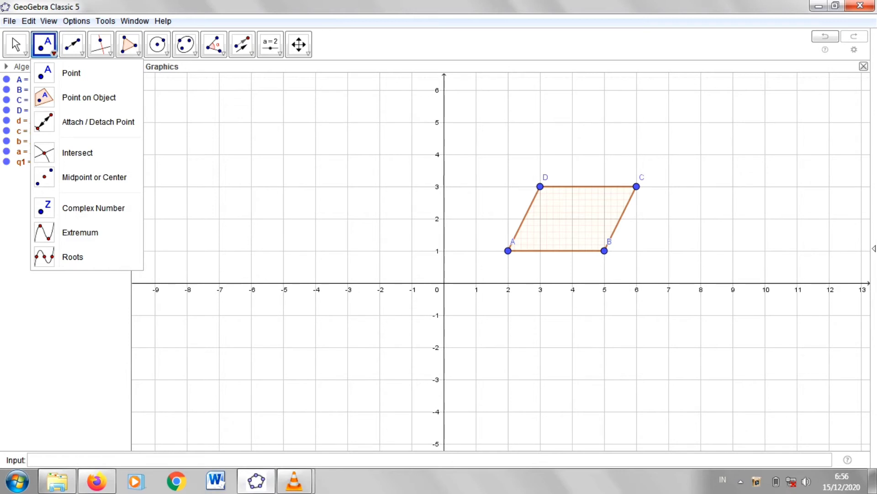
mouse_move(17, 46)
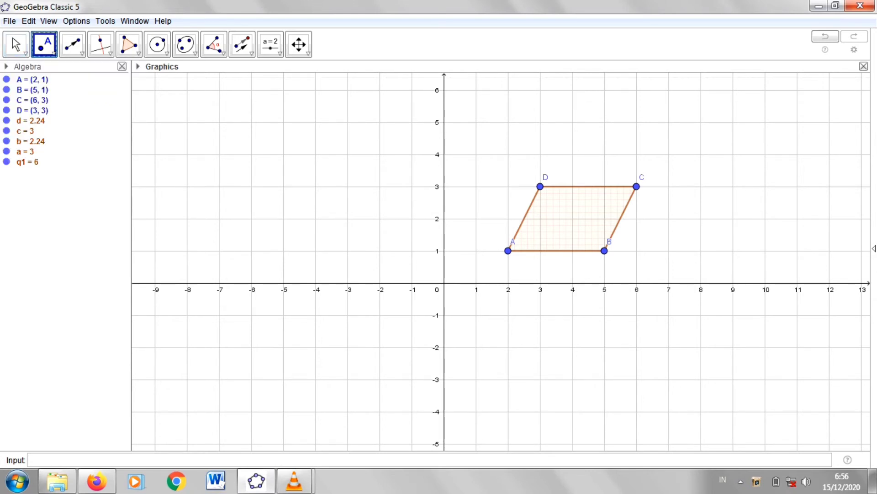
click(444, 283)
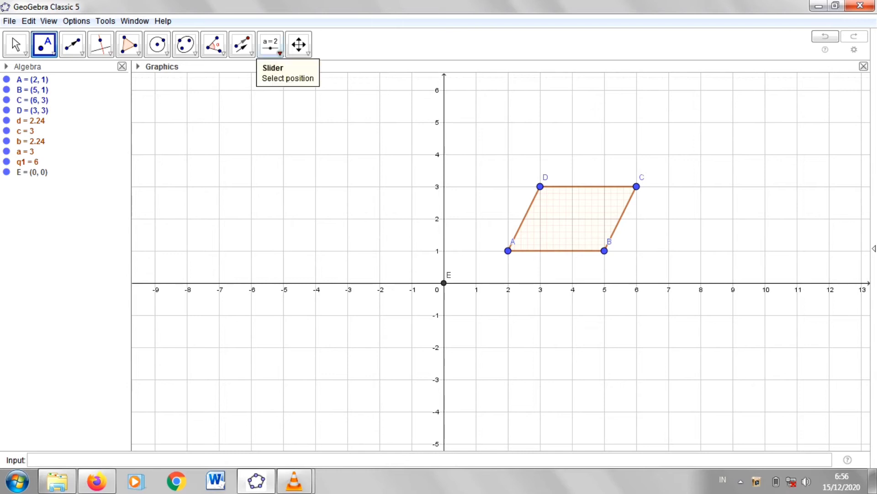
- Rotate parallelogram ABCD by 90° counterclockwise around the point at the origin
click(251, 53)
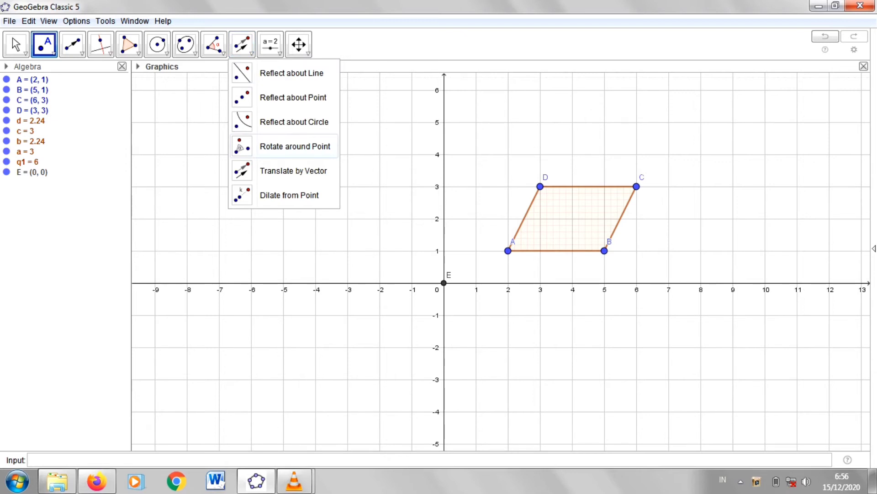
click(295, 146)
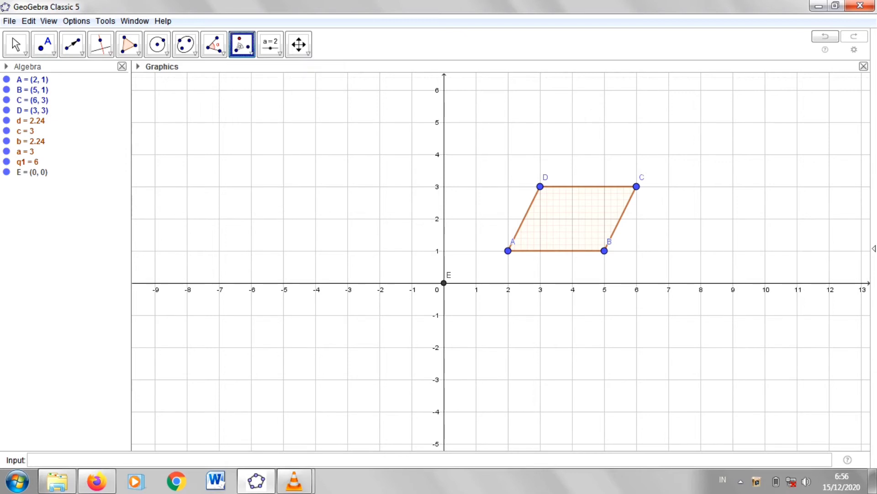
click(572, 218)
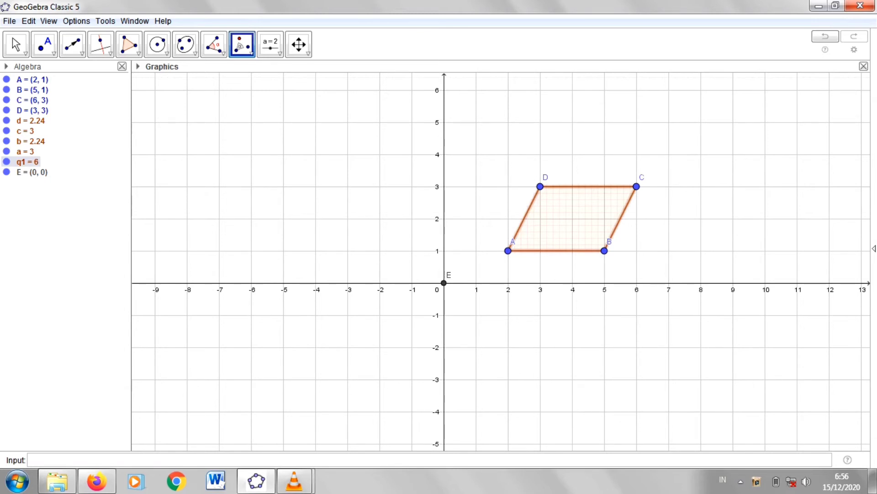
click(444, 283)
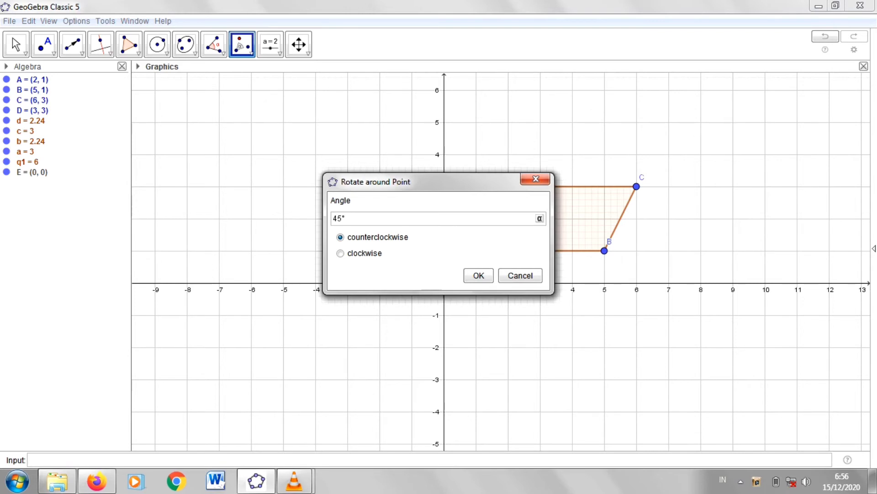
key(BackSpace)
key(BackSpace)
key(BackSpace)
text(90)
key(Return)
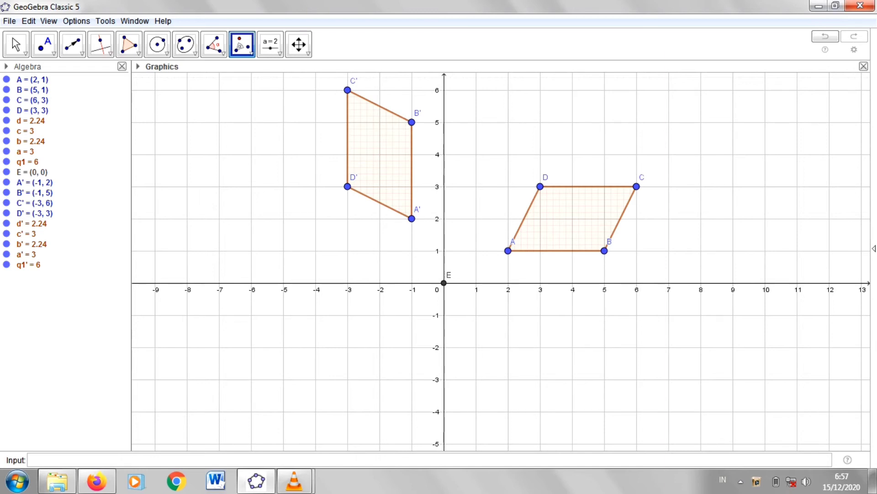
- Rotate parallelogram ABCD by 180° clockwise around point E at the origin
click(251, 54)
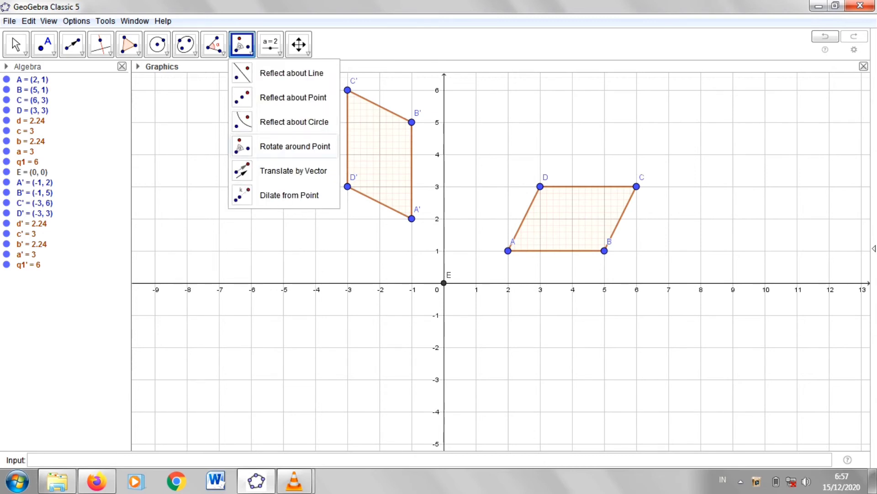
click(295, 146)
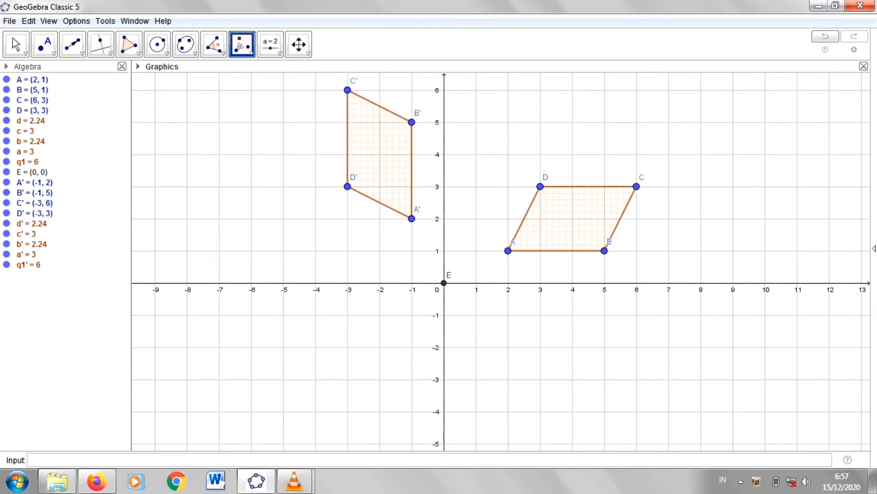
click(572, 218)
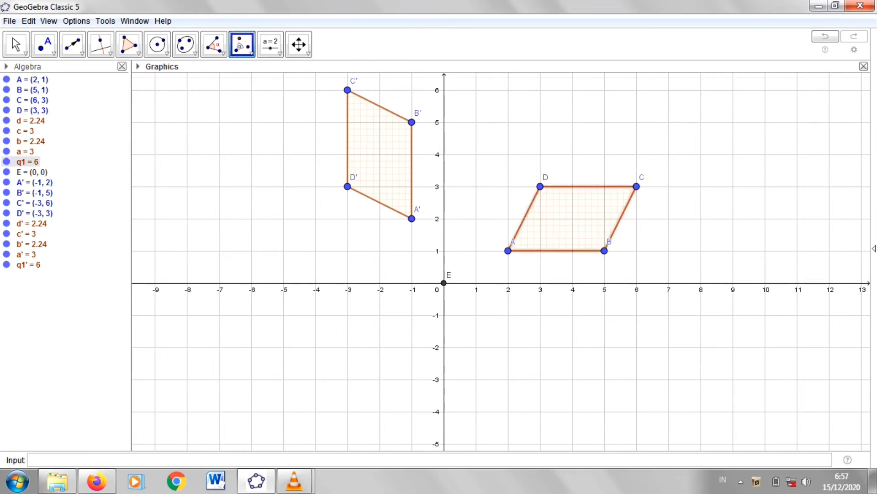
click(443, 283)
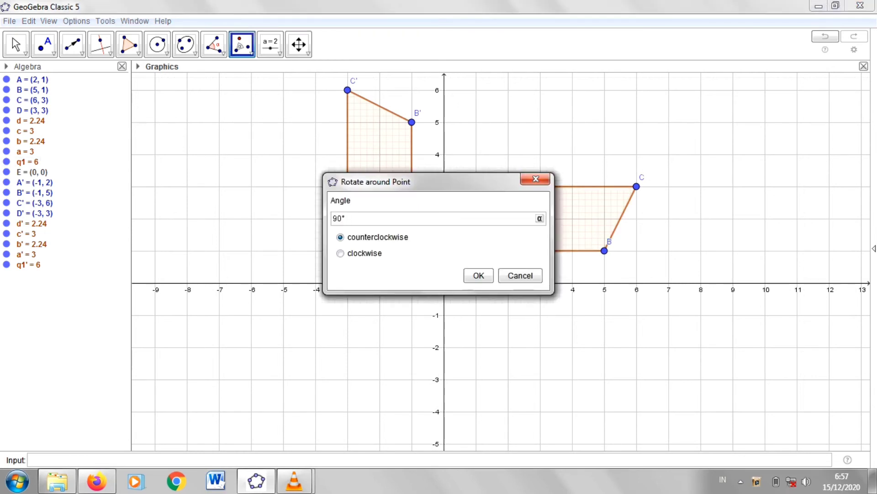
key(BackSpace)
key(BackSpace)
text(180)
click(341, 253)
click(479, 275)
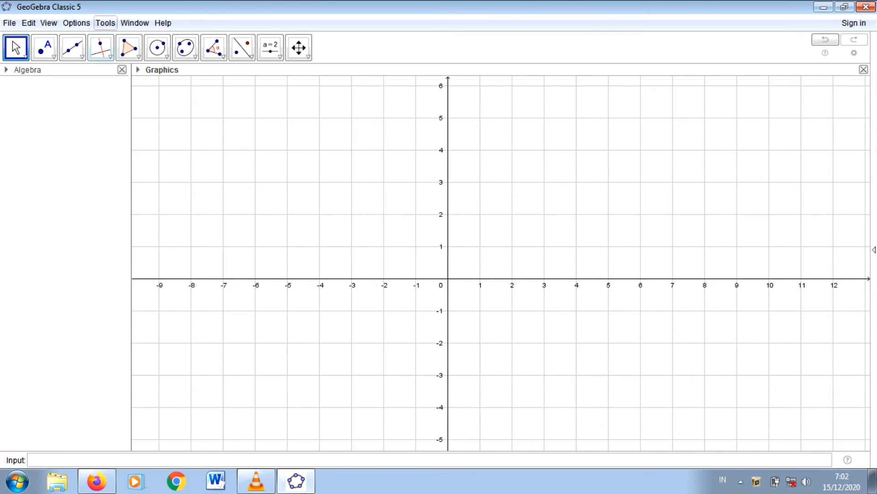
- Draw a triangle polygon with vertices at (2, 2), (4, 3) and (3, 5)
click(139, 56)
click(161, 76)
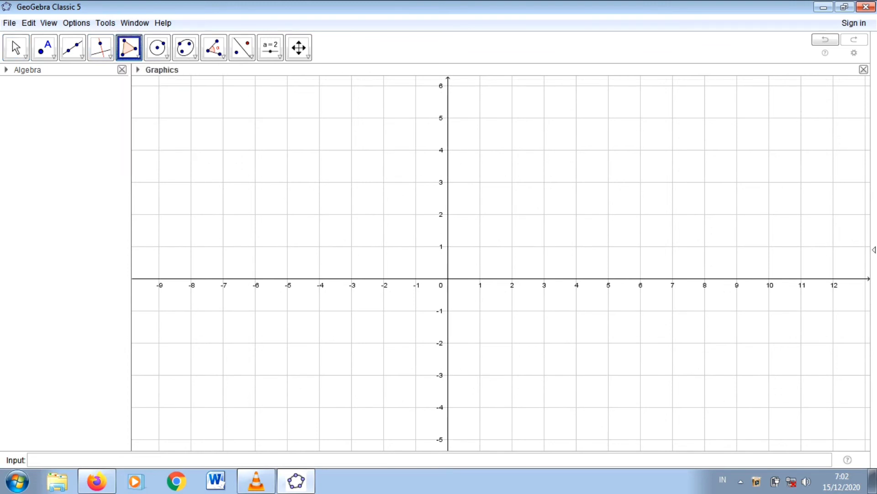
click(512, 214)
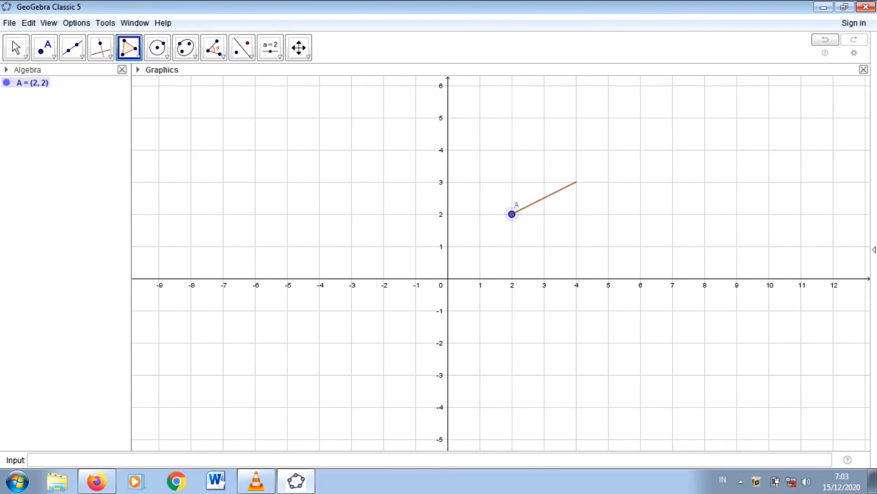
click(576, 182)
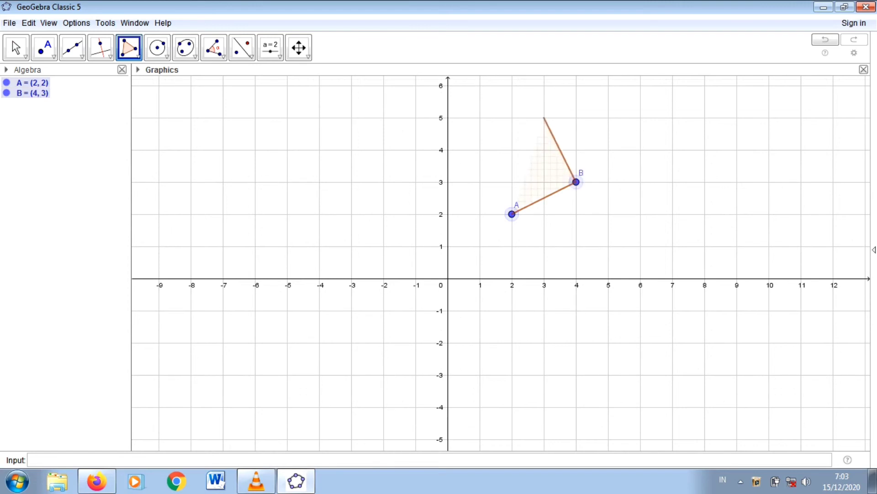
click(544, 118)
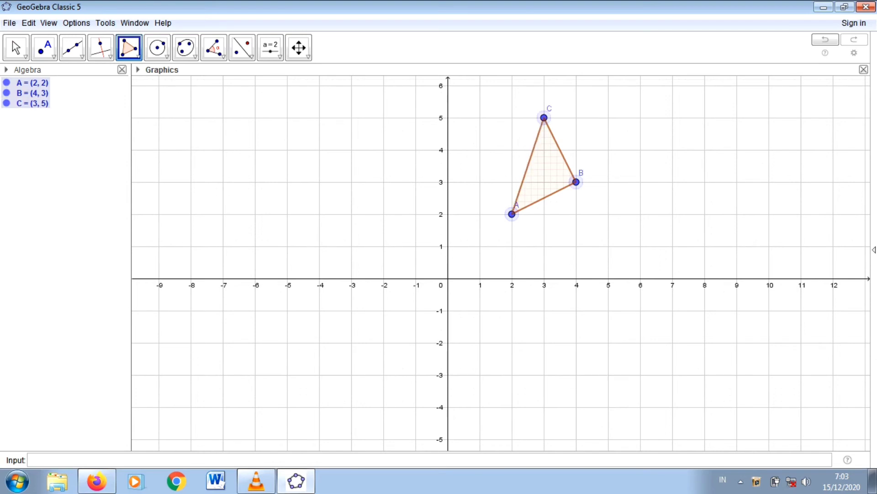
click(512, 214)
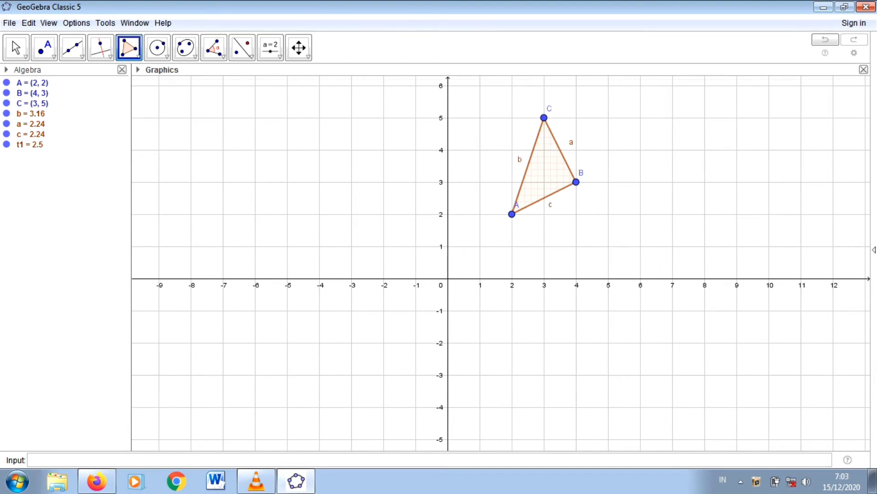
- Hide the labels of the triangle's three sides a, c and b
right_click(572, 144)
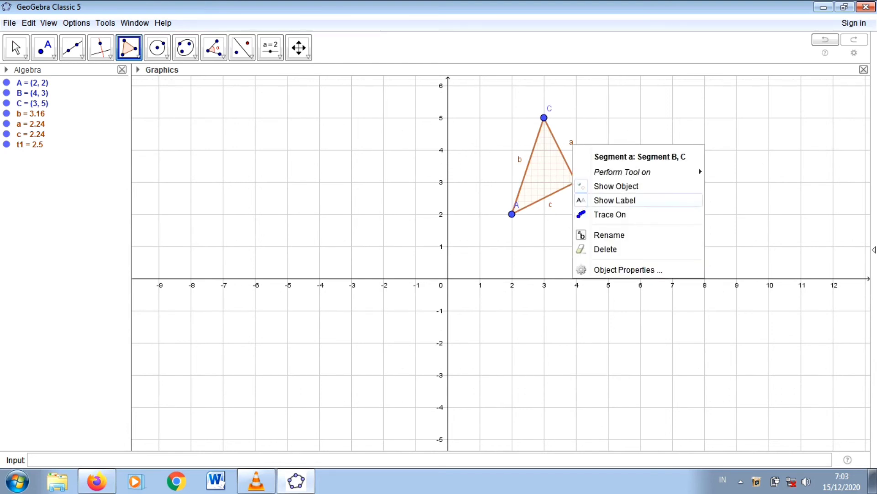
click(615, 201)
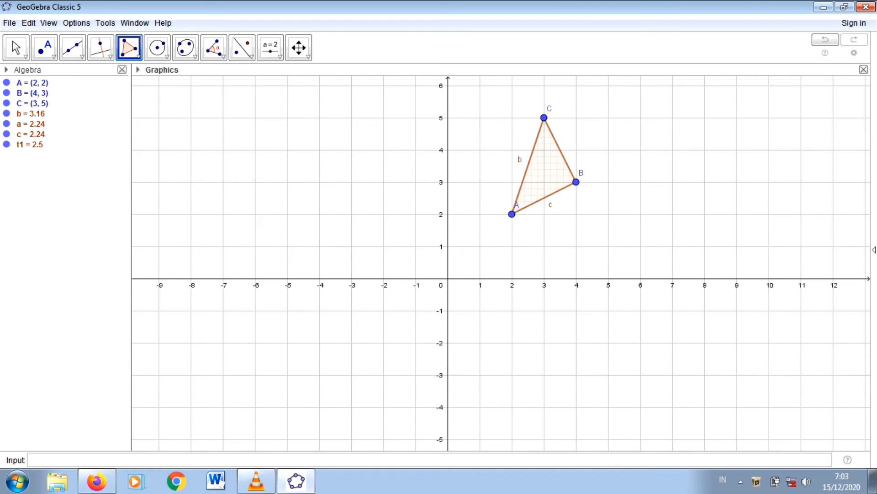
right_click(550, 204)
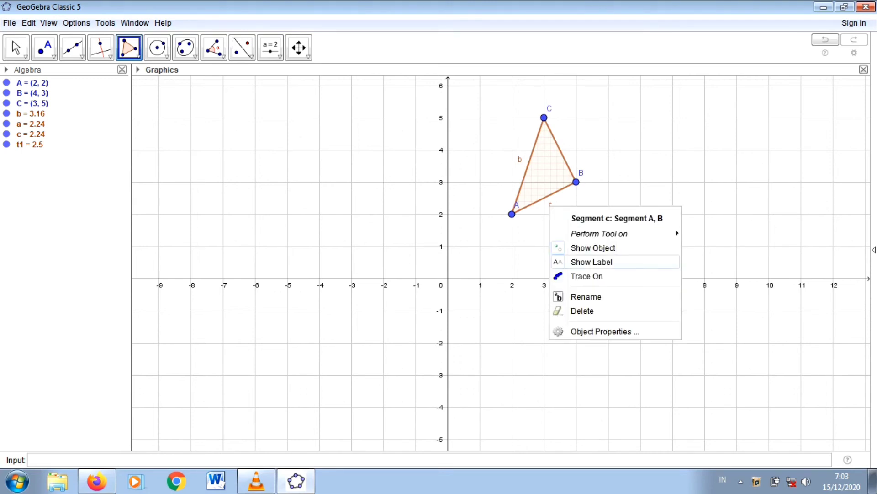
click(592, 262)
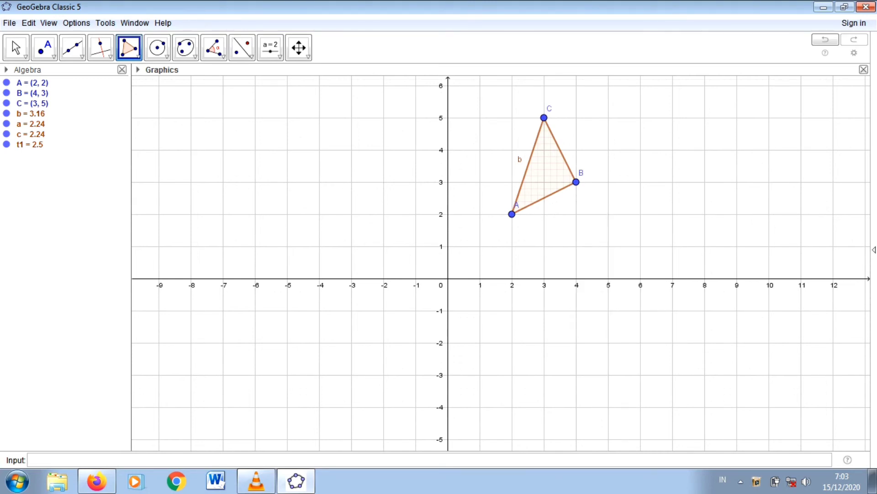
right_click(521, 160)
click(564, 214)
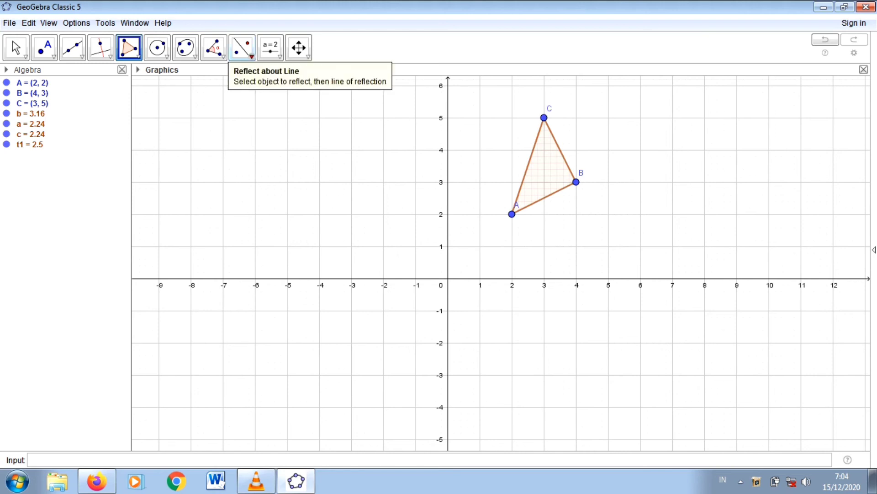
- Dilate triangle ABC from vertex A by a factor of 3
click(251, 56)
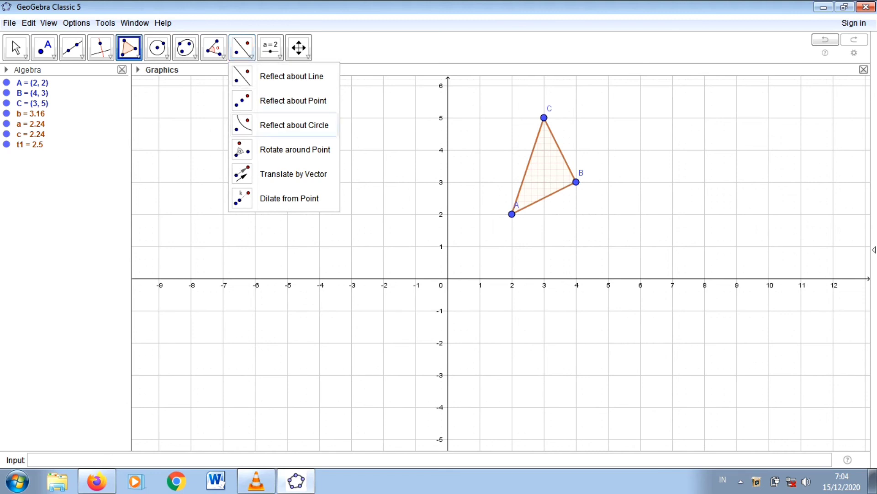
click(289, 198)
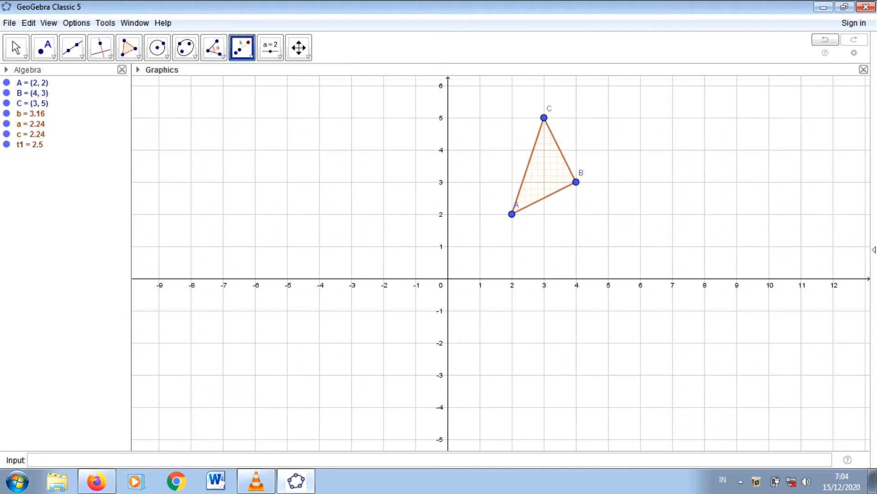
click(545, 172)
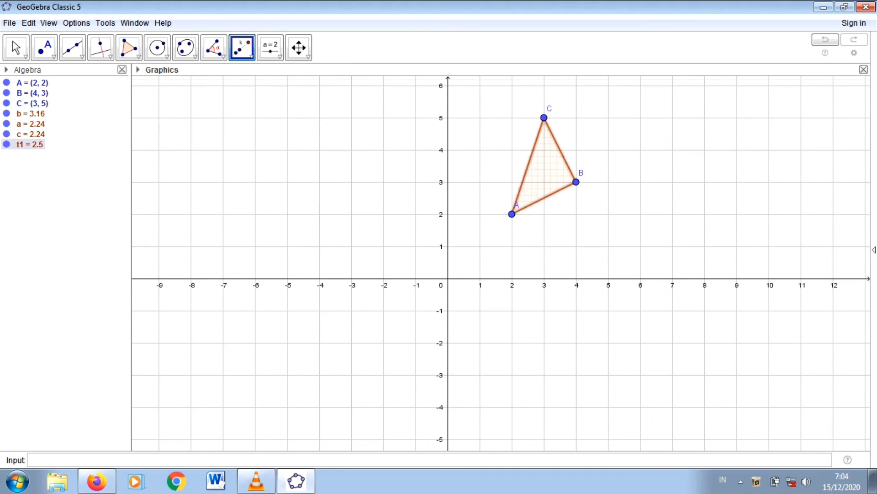
click(512, 214)
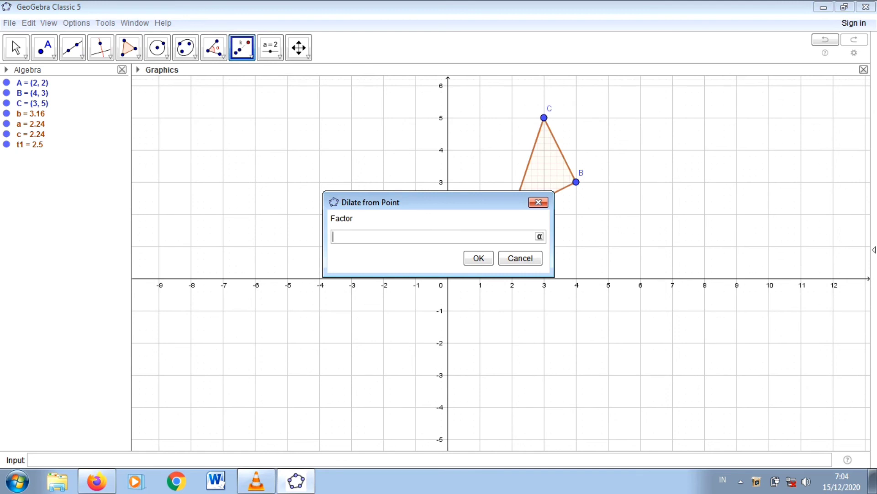
text(3)
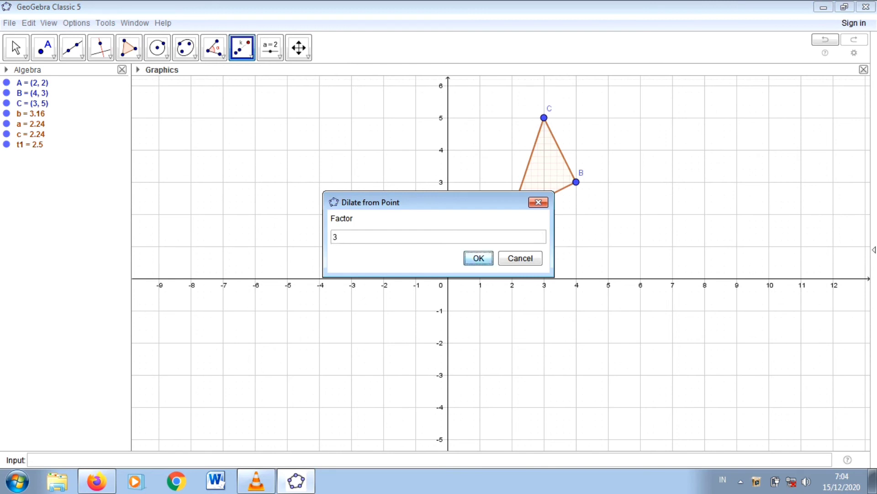
key(Return)
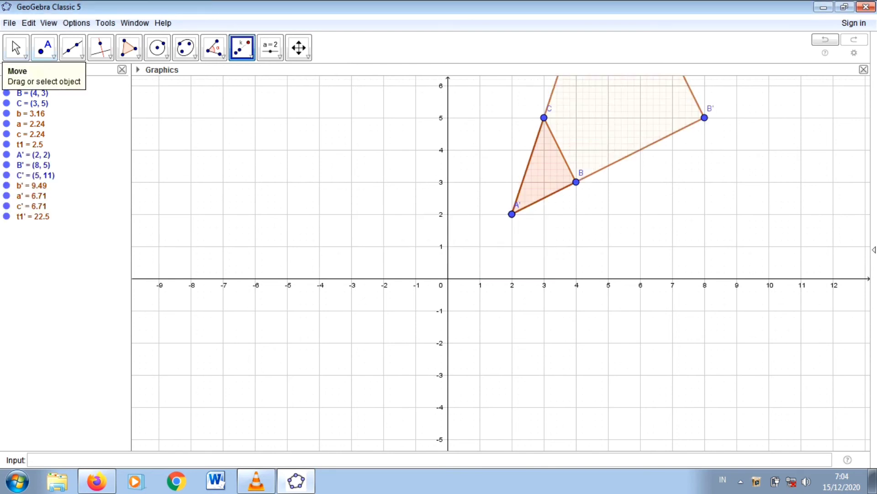
click(15, 47)
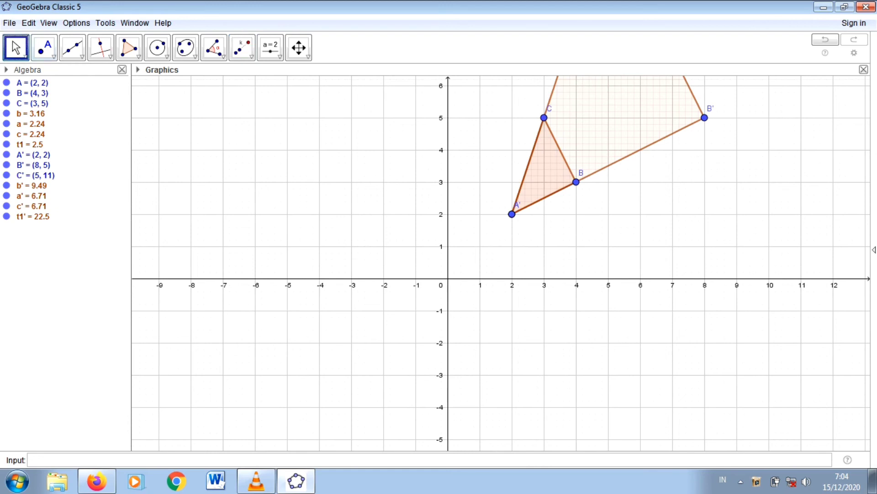
drag(502, 329, 427, 351)
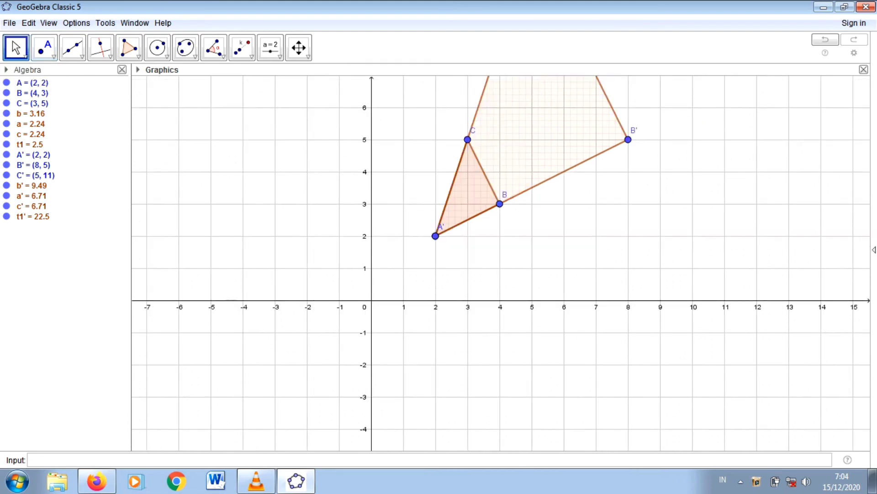
drag(502, 329, 468, 421)
drag(503, 329, 503, 373)
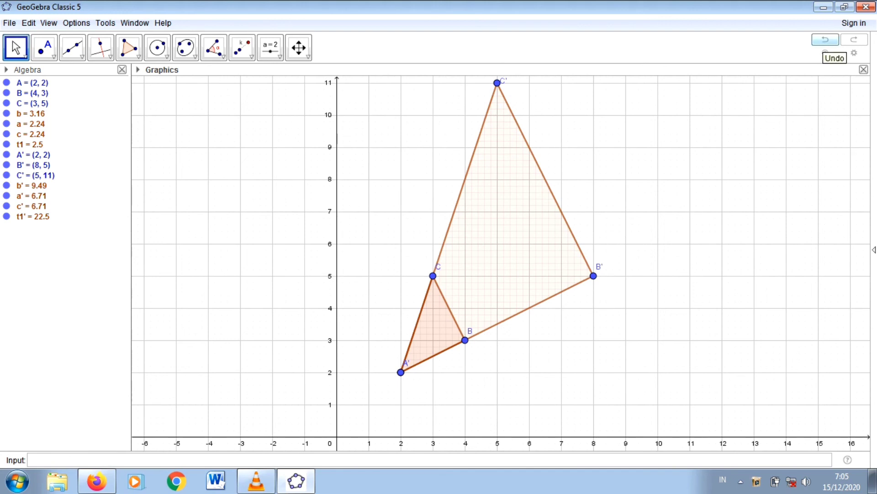
- Undo the view shifts and the factor 3 dilation of triangle ABC
click(826, 40)
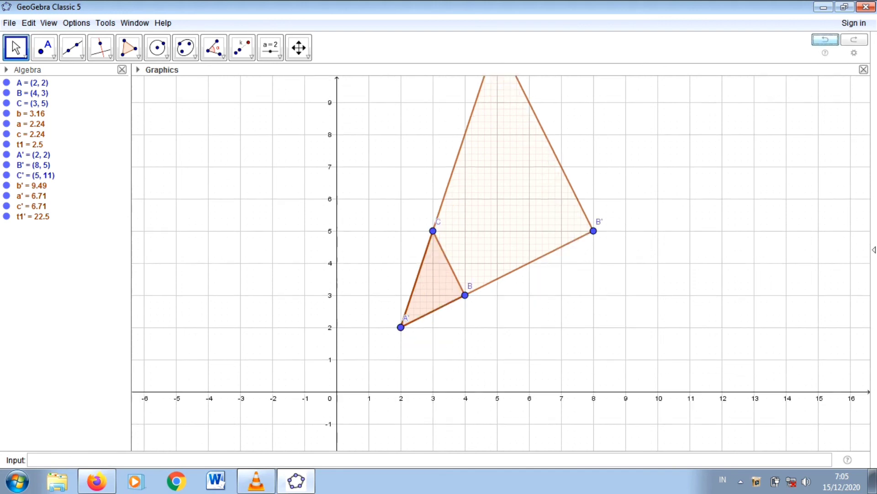
click(825, 40)
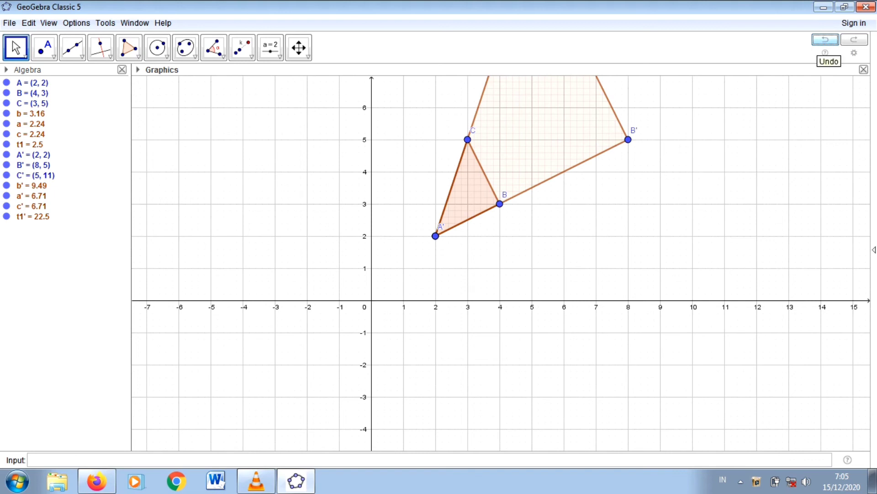
click(825, 39)
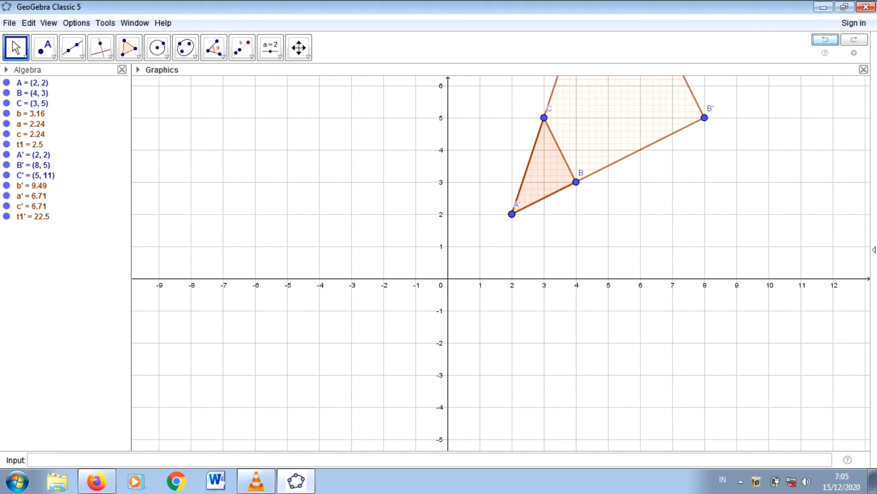
click(826, 40)
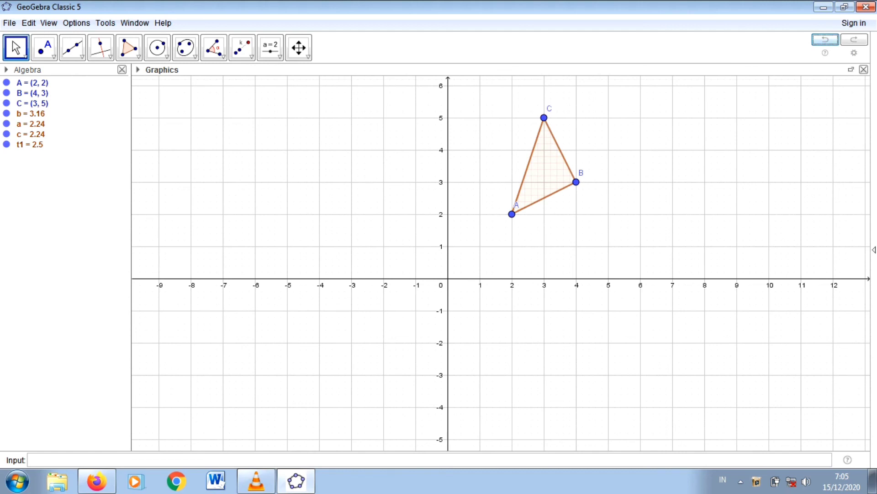
- Dilate triangle ABC from vertex B by a factor of -3, and undo that dilation
click(252, 57)
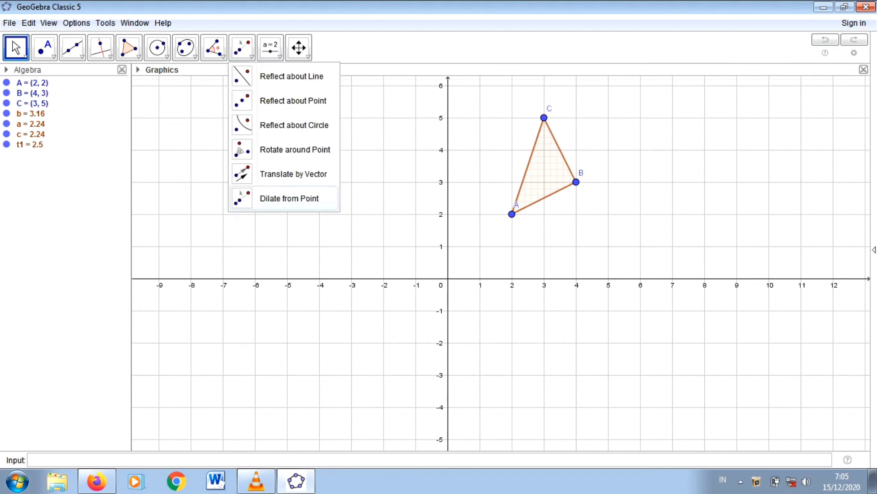
click(289, 198)
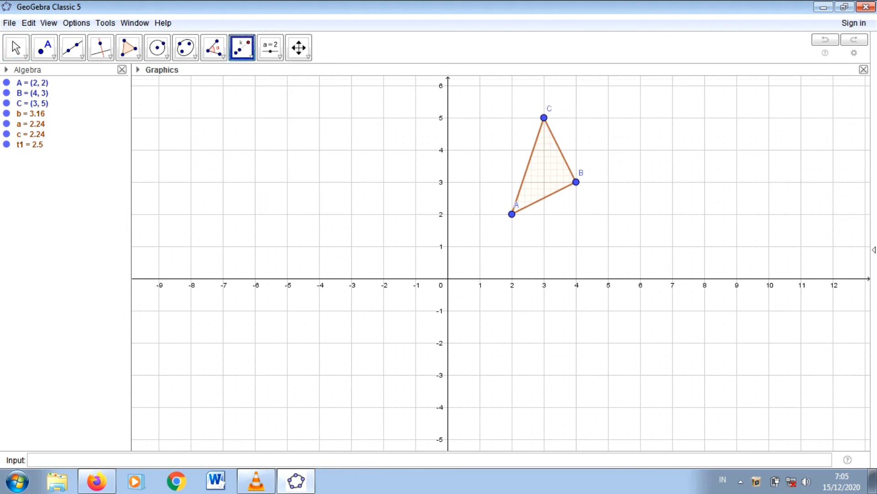
click(511, 214)
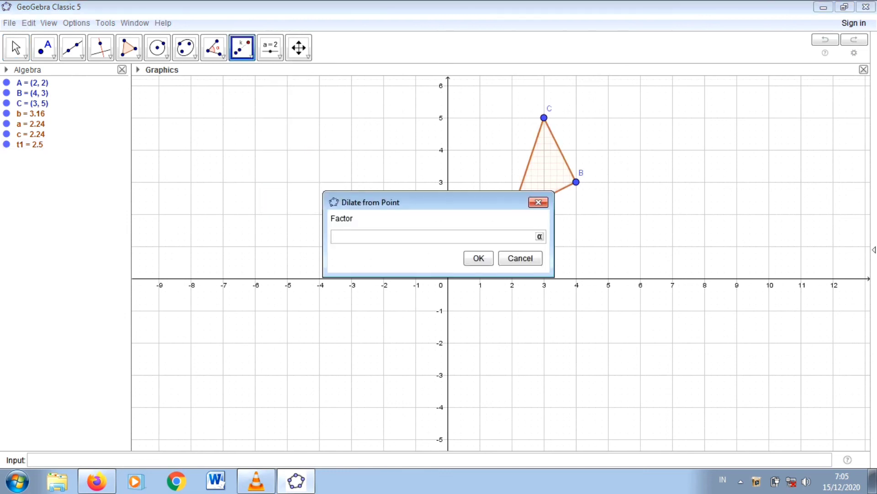
text(-3)
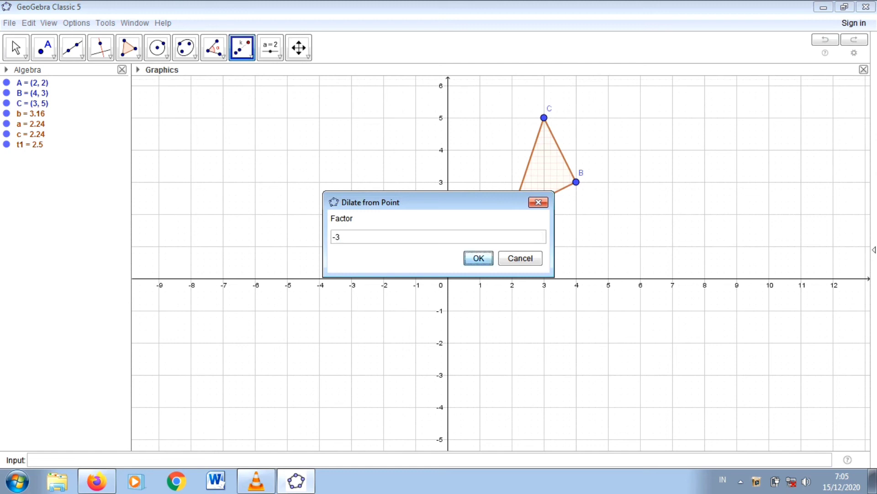
click(479, 258)
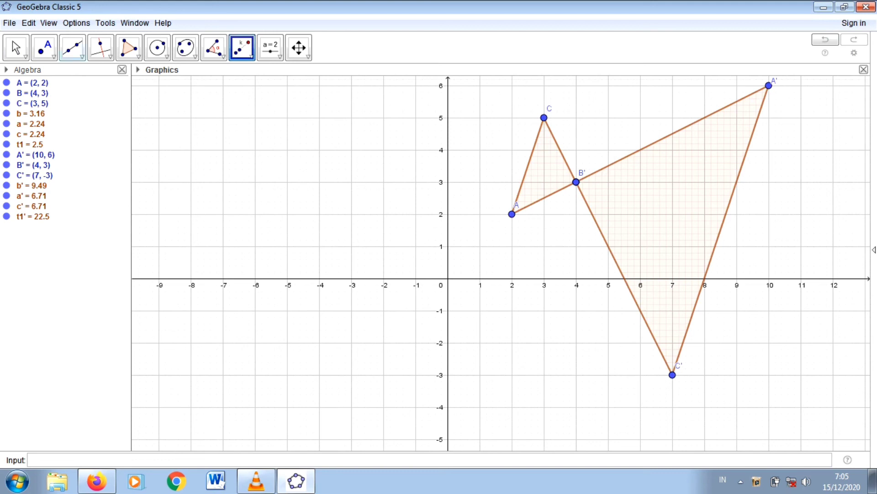
click(15, 47)
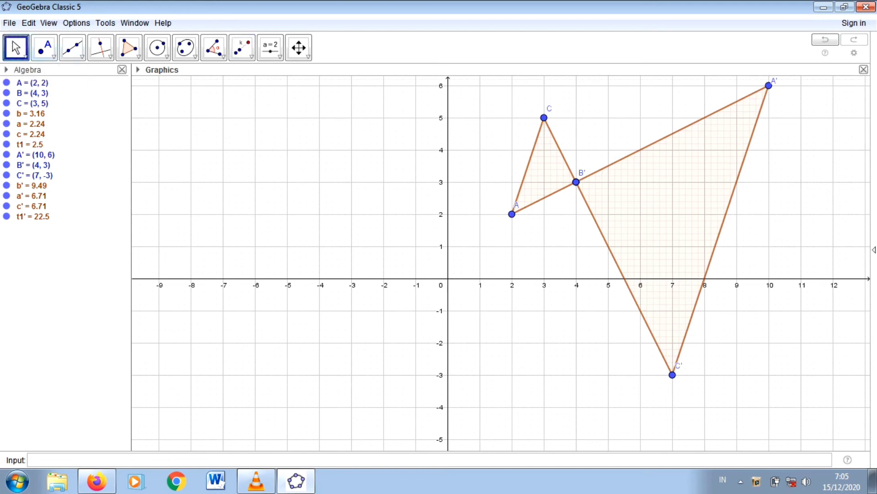
drag(526, 329, 507, 348)
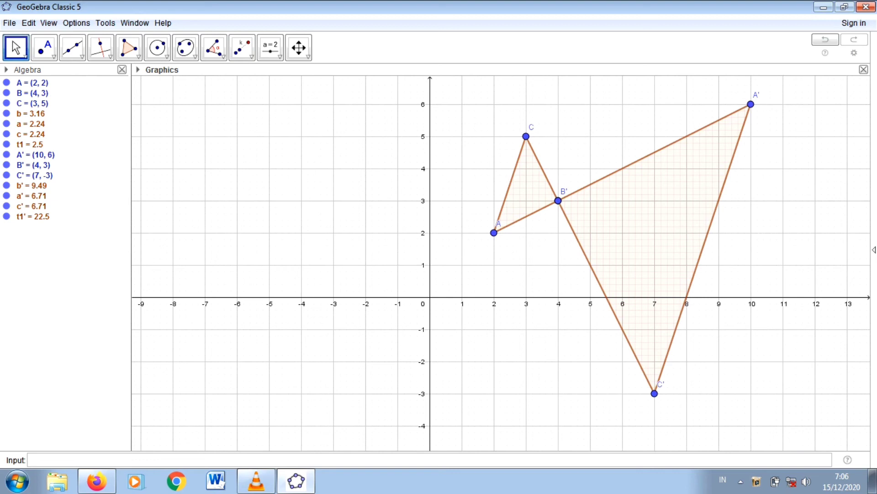
click(825, 39)
click(825, 40)
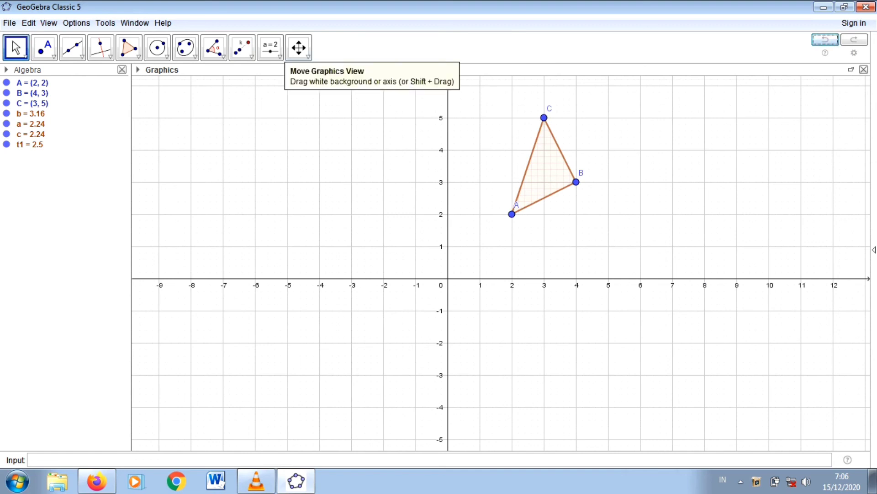
- Dilate triangle ABC from vertex A by a factor of 1/3
click(252, 55)
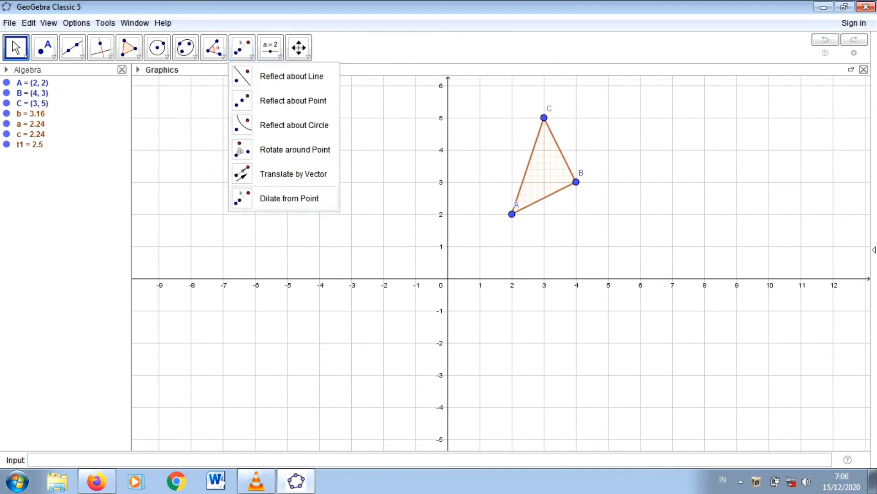
click(290, 199)
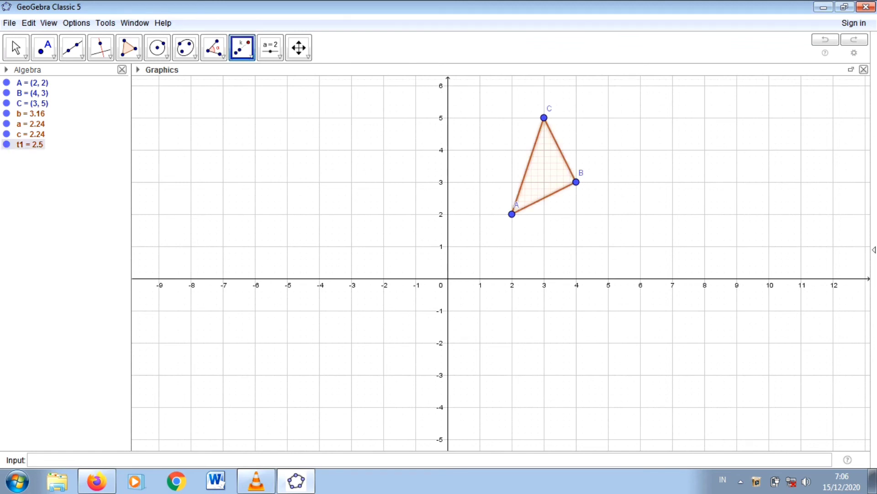
click(512, 214)
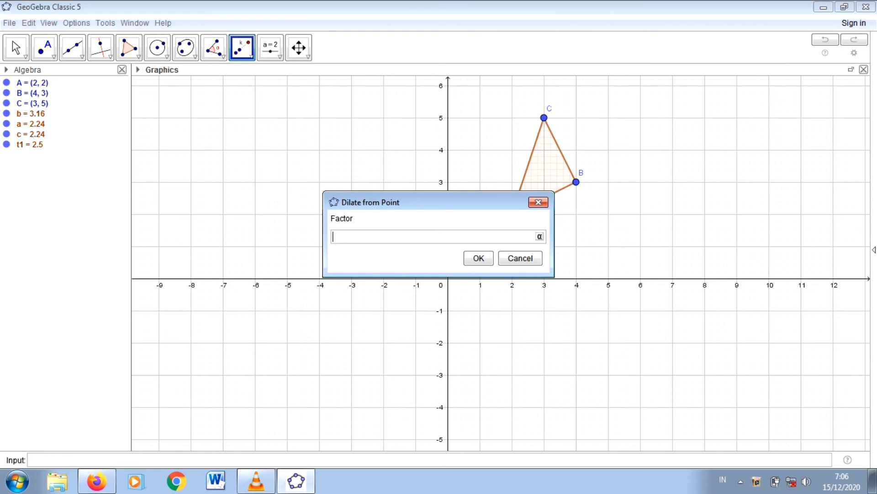
text(1/3)
click(479, 258)
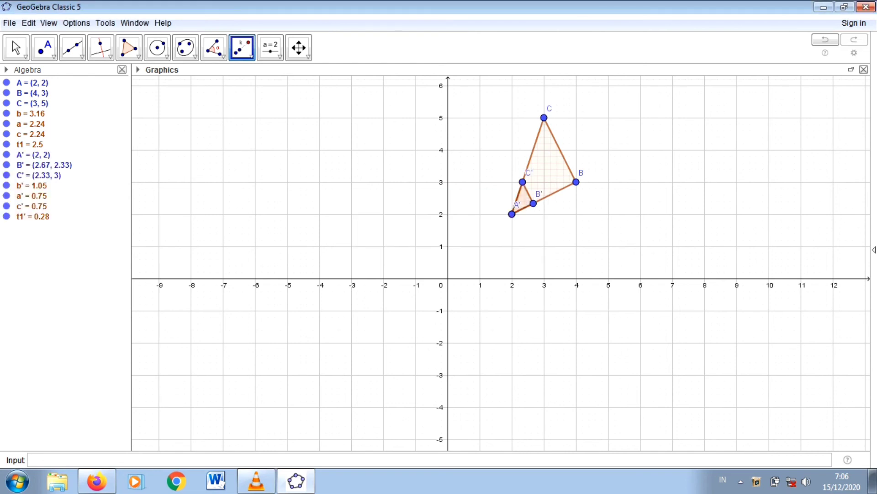